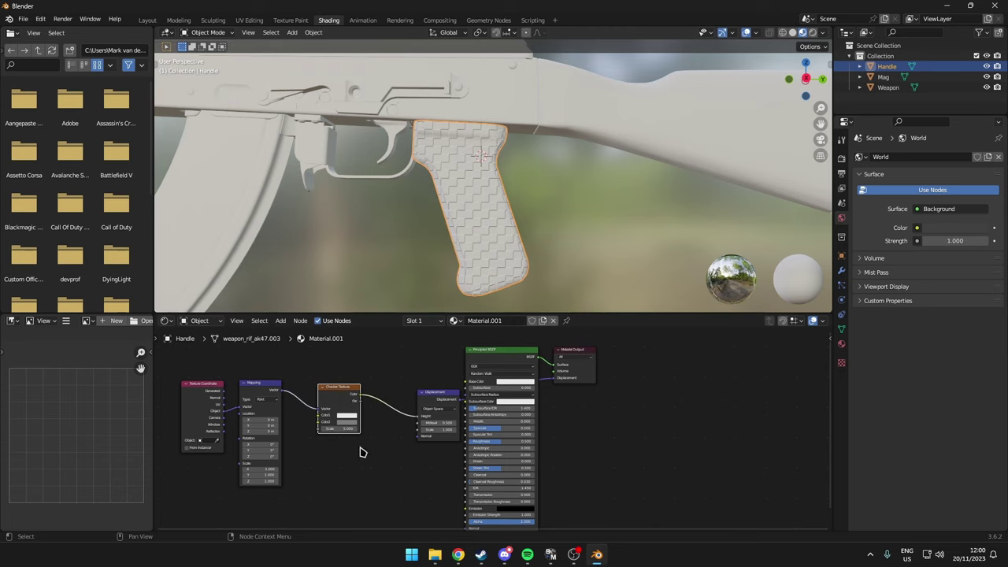
scroll(362, 452, up, 1)
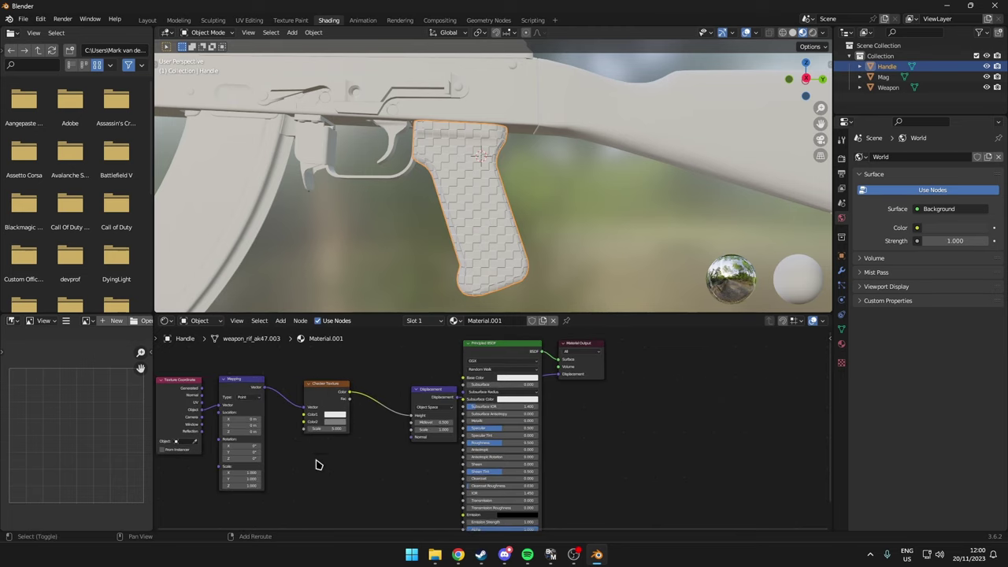
middle_drag(315, 464, 375, 452)
click(396, 407)
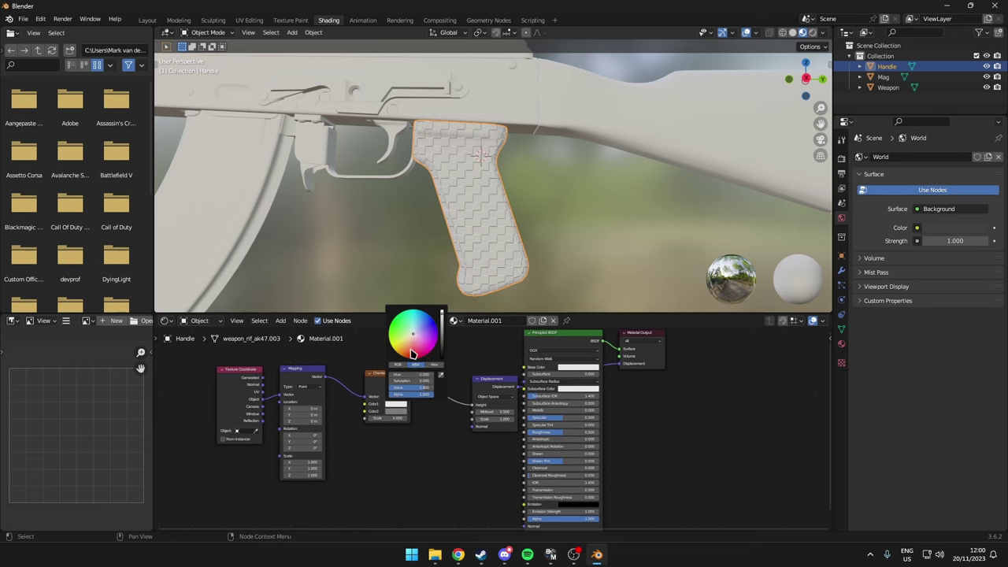
- Switch to ChatGPT, ask "What colour should my ak handle be?" and follow up with "Just give me a color"
key(alt+Tab)
text(W)
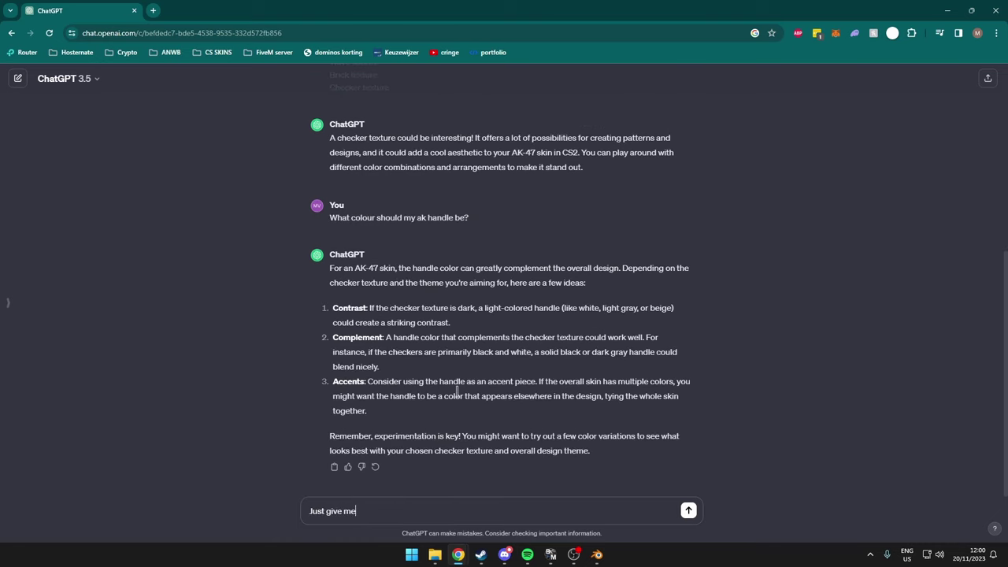
text(ve me a color)
key(Return)
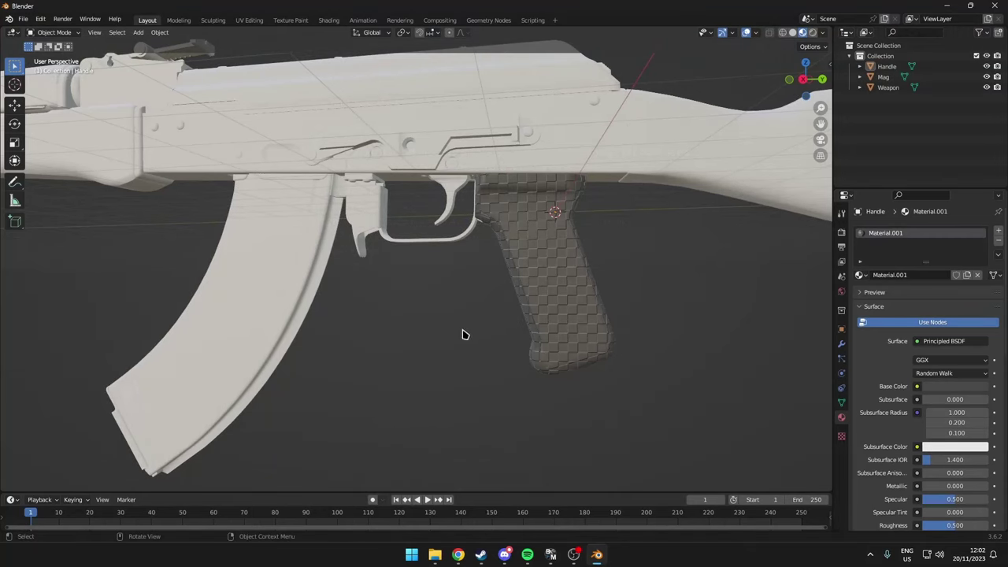
- Fine-tune the brightness of the handle material's dark grey base color and save the file in D:\CS2Skins
click(559, 321)
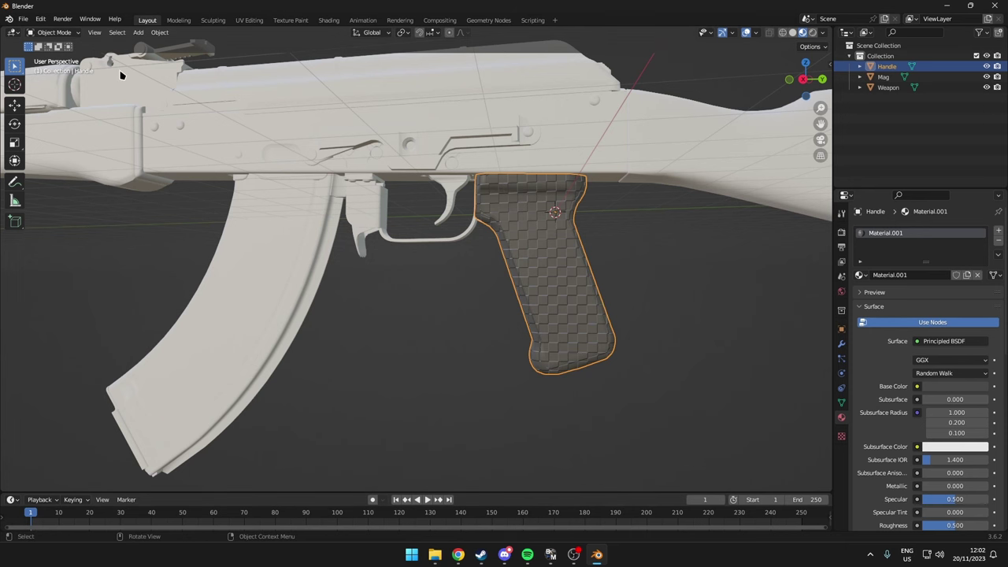
click(328, 19)
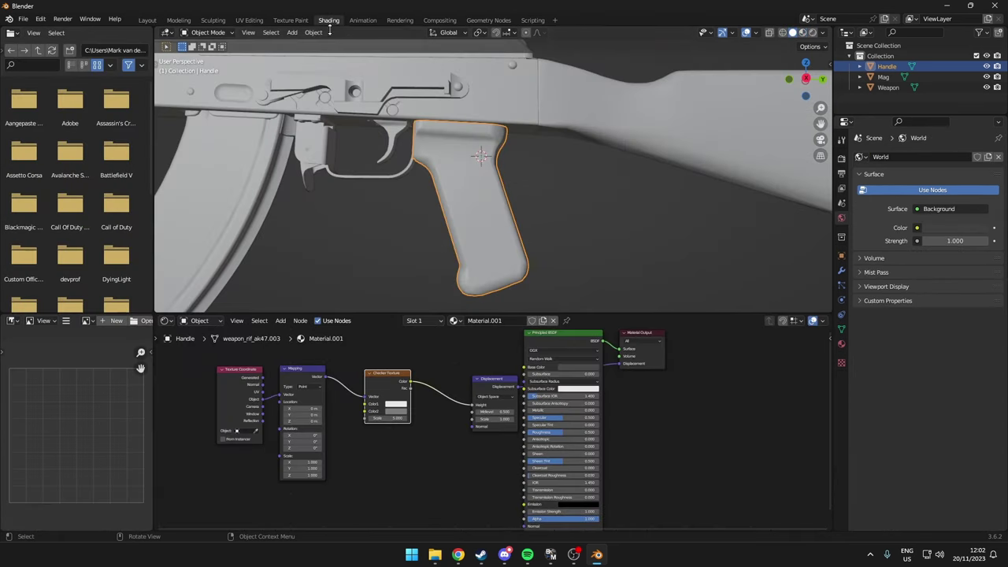
click(580, 370)
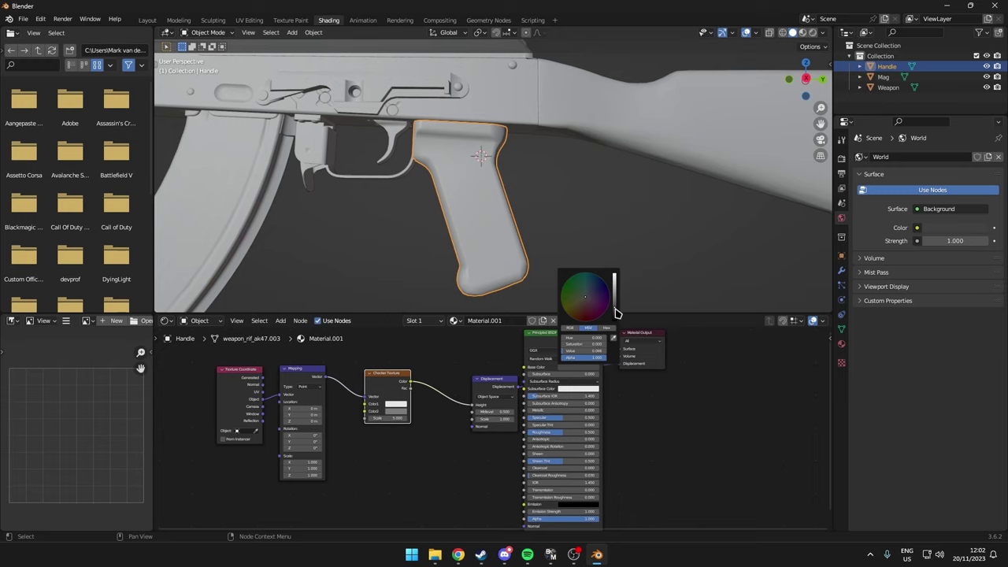
mouse_move(615, 313)
mouse_down()
mouse_move(614, 285)
mouse_move(614, 311)
mouse_up()
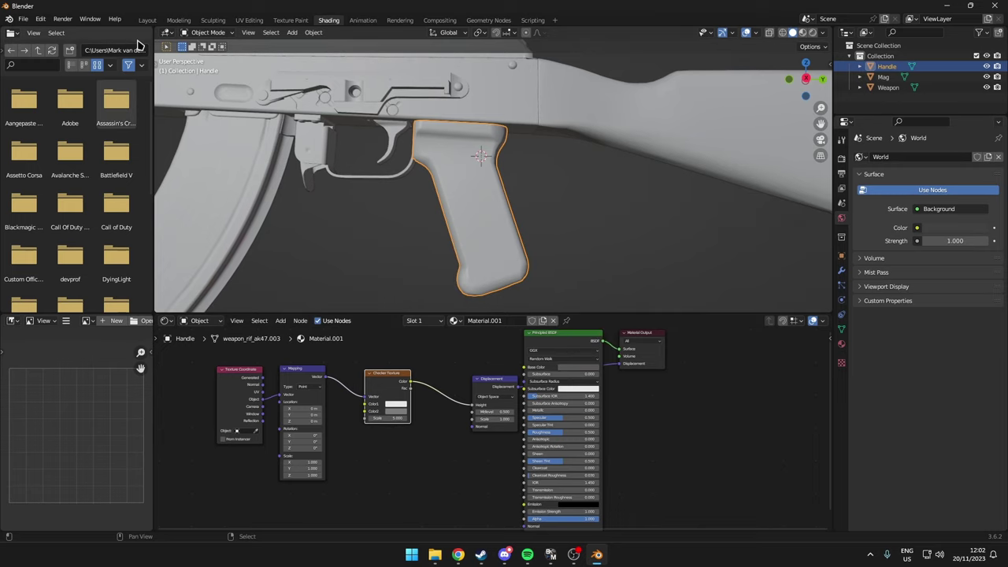
key(ctrl+s)
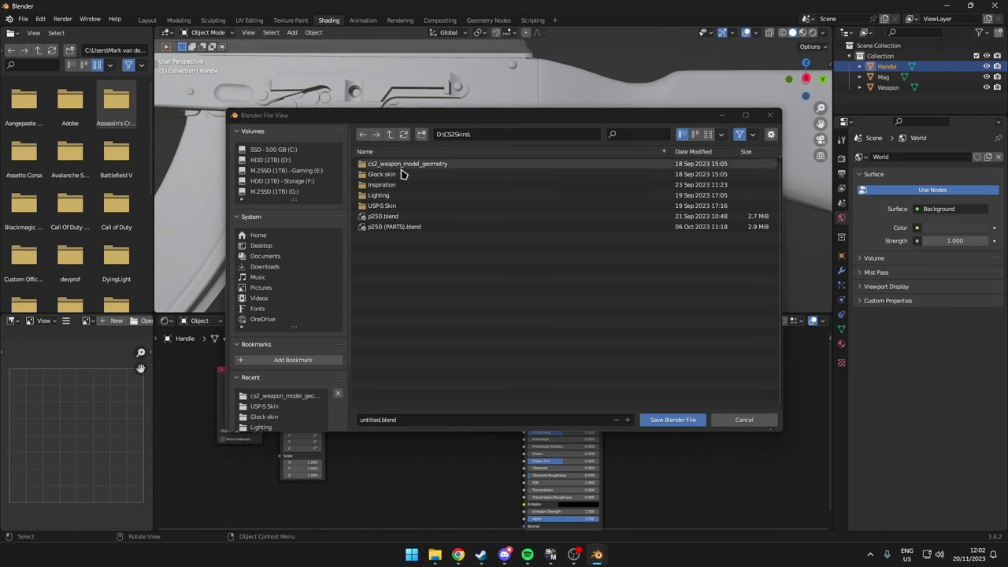
click(698, 418)
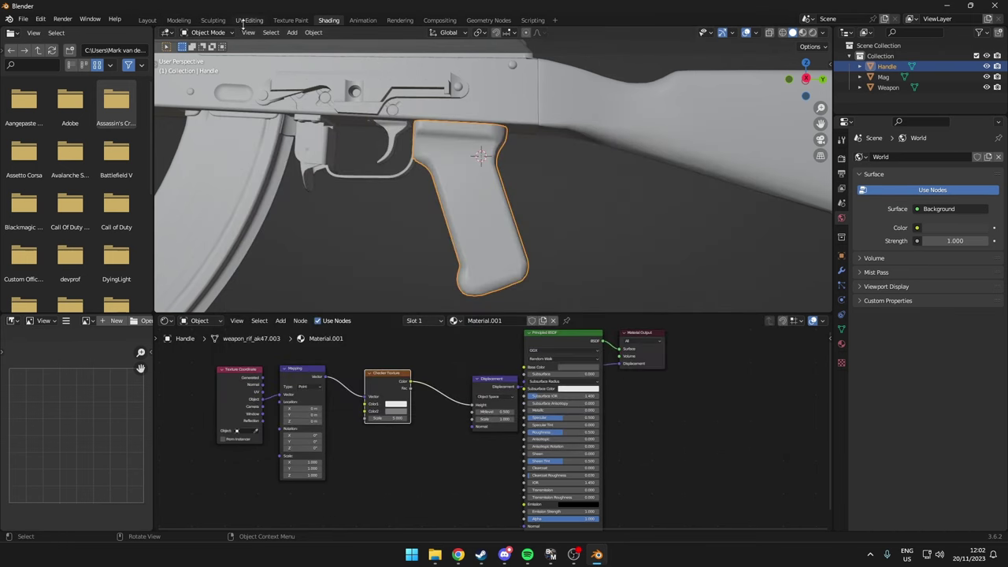
- Return to the Layout workspace, select the magazine and switch to ChatGPT
click(150, 20)
middle_drag(638, 302, 398, 304)
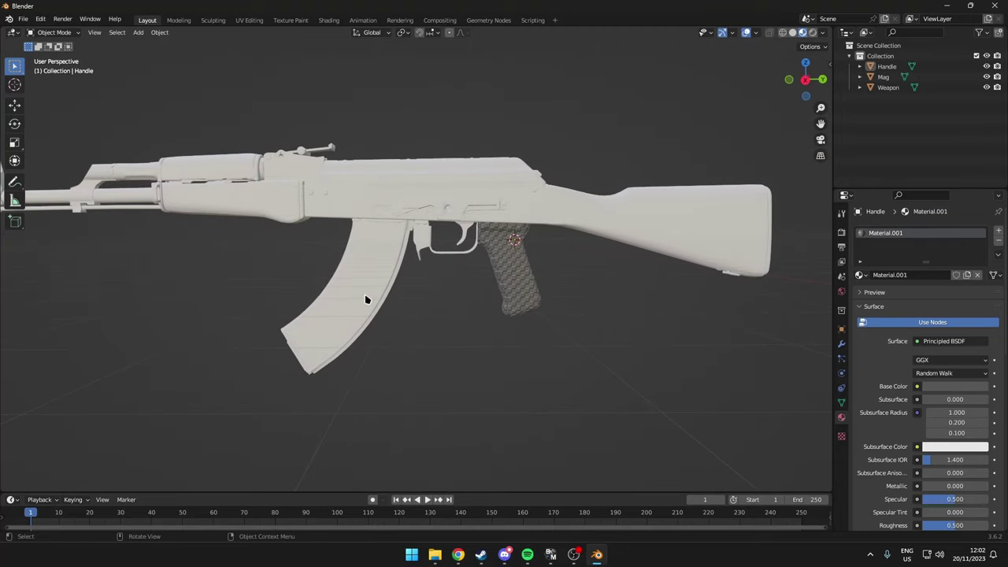
click(359, 295)
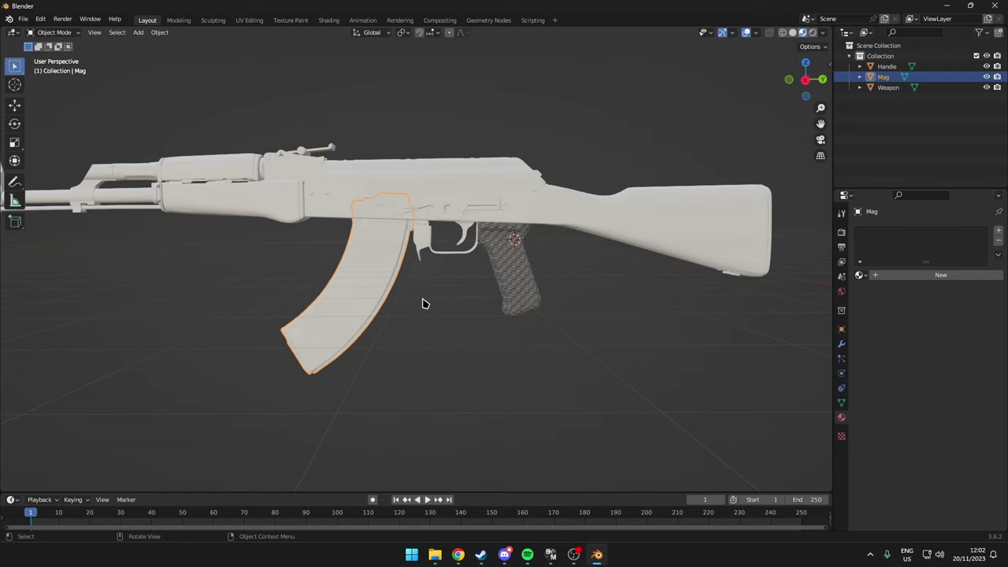
key(alt+Tab)
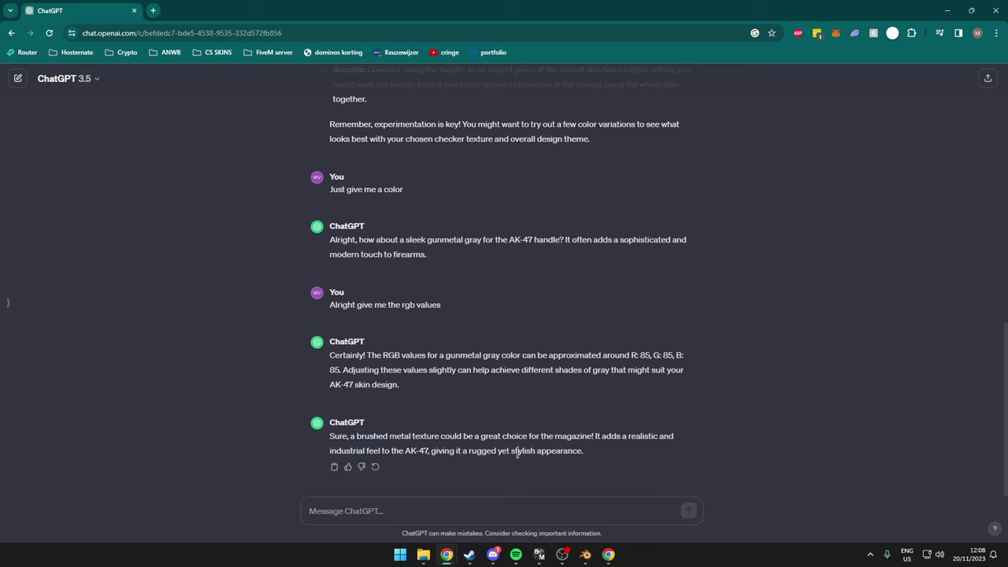
- Switch back to Blender and delete the Texture Coordinate, Checker Texture and Mapping nodes from the magazine's material
click(585, 555)
click(229, 388)
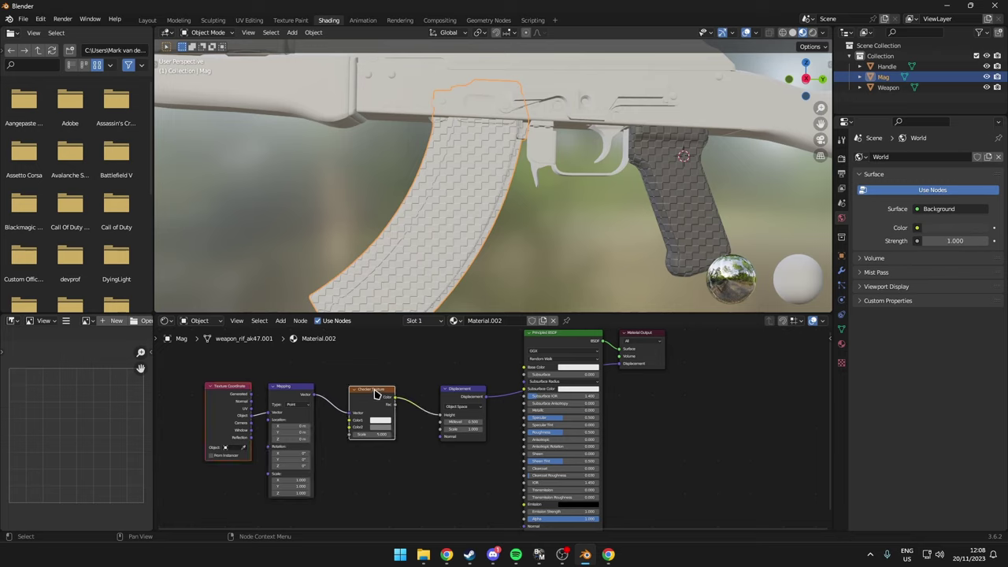
shift+click(375, 393)
key(x)
click(294, 389)
key(x)
click(461, 391)
click(446, 554)
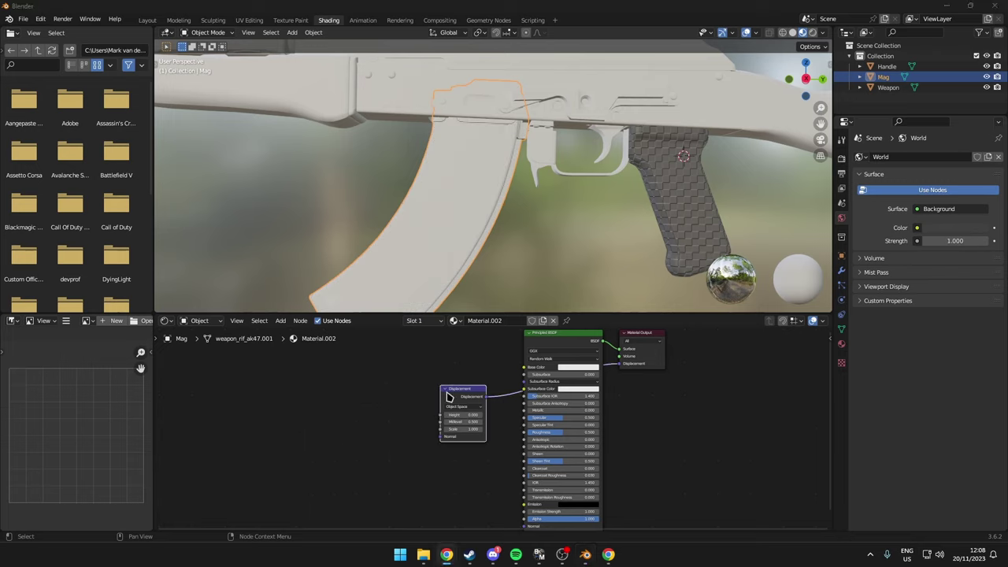
- Give the magazine material a dark grey base color, roughness 0.264 and metallic 0.291
drag(446, 393, 445, 392)
click(570, 368)
drag(583, 350, 549, 350)
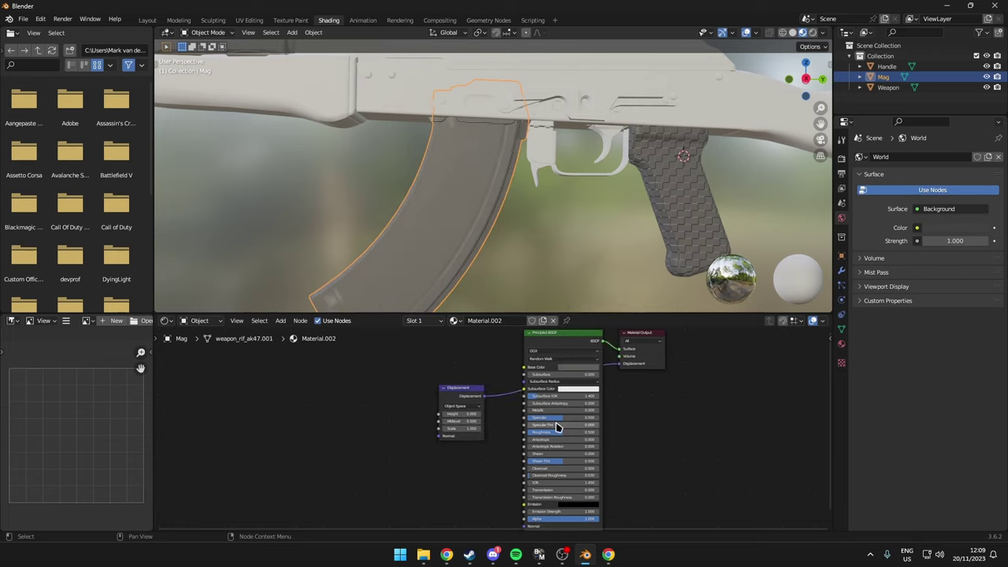
drag(576, 431, 551, 411)
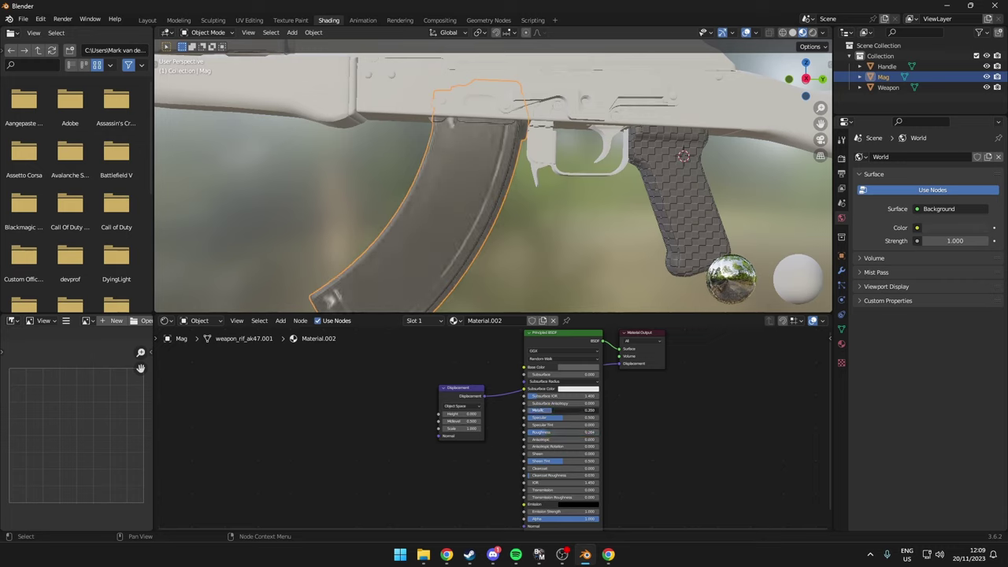
- Add a Voronoi Texture node beside the magazine material's Displacement node
key(shift+a)
click(367, 417)
text(texture)
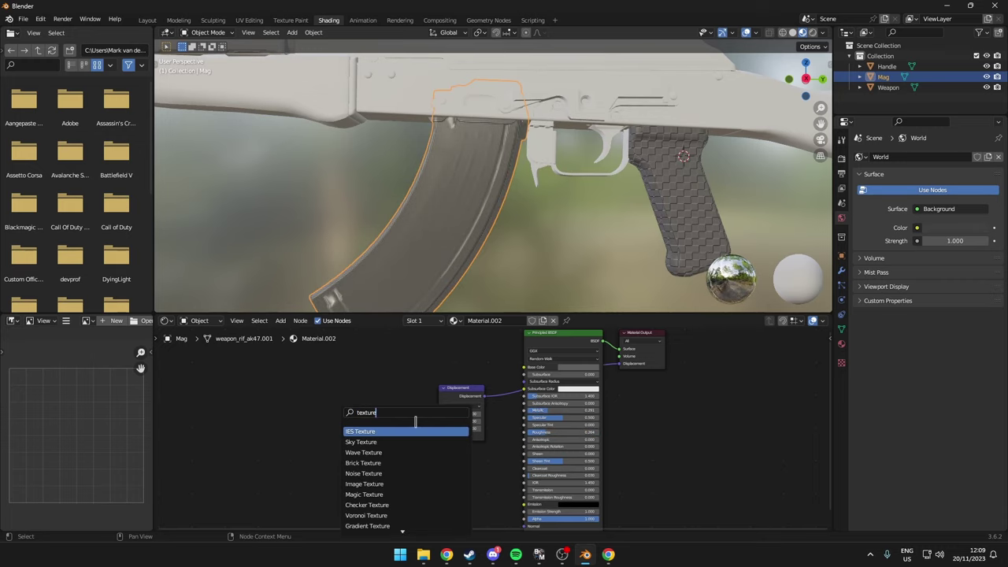
click(391, 515)
click(369, 392)
- Add a Texture Coordinate node ahead of the Voronoi Texture node
key(shift+a)
click(255, 416)
text(texture co)
click(259, 432)
click(253, 384)
- Add a Mapping node, feed it into the Voronoi Texture's Vector and connect the Voronoi Color to the Displacement Height
key(shift+a)
click(333, 423)
text(map)
click(339, 431)
click(308, 389)
drag(281, 394, 368, 449)
drag(414, 406, 439, 413)
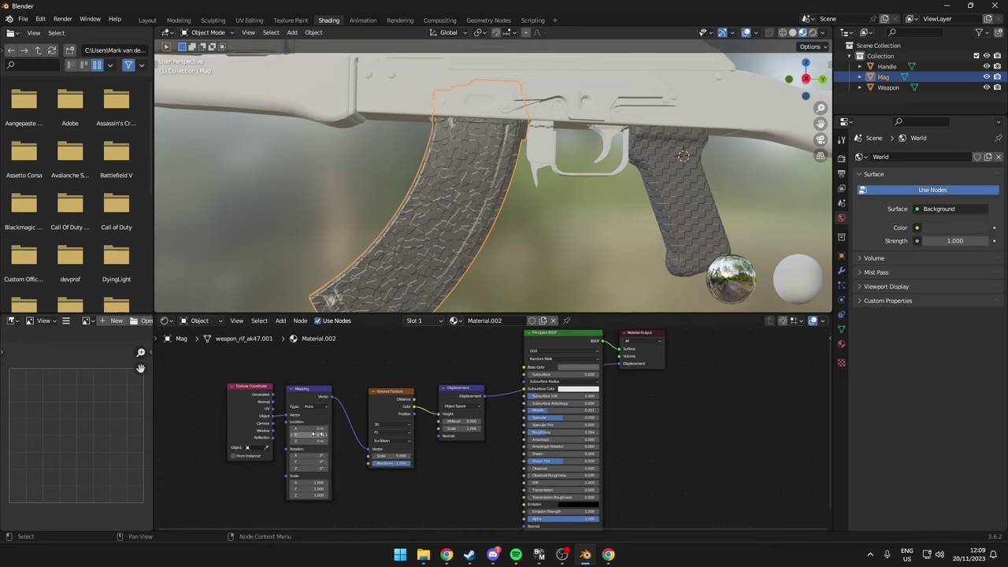
- Insert a Noise Texture node between the Mapping and Voronoi Texture nodes
drag(388, 393, 395, 391)
key(shift+a)
click(318, 417)
text(noi)
key(Return)
click(378, 425)
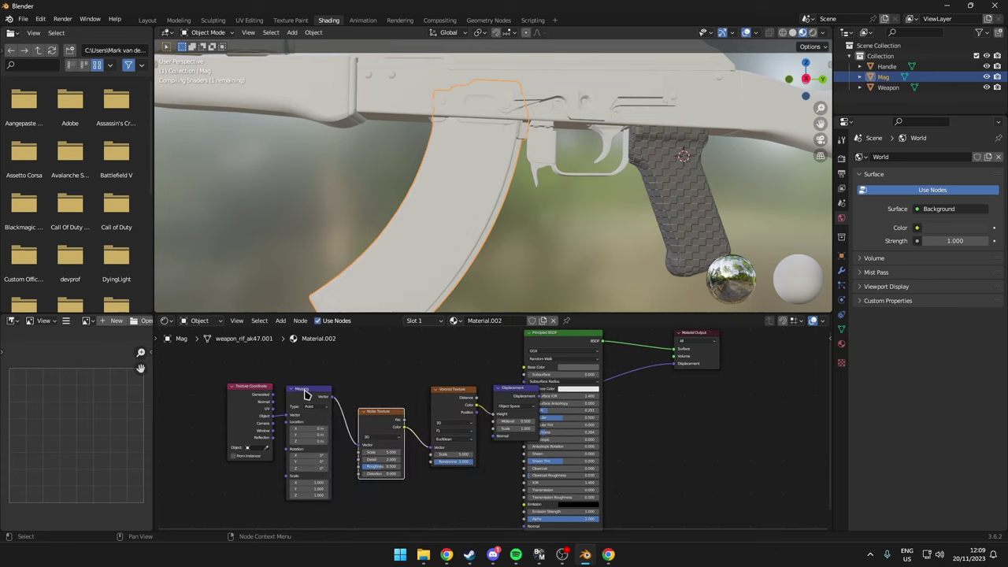
- Delete the Noise Texture, Texture Coordinate, Mapping, Voronoi Texture and Displacement nodes from the magazine's material
drag(381, 452, 337, 451)
click(382, 415)
key(x)
key(x)
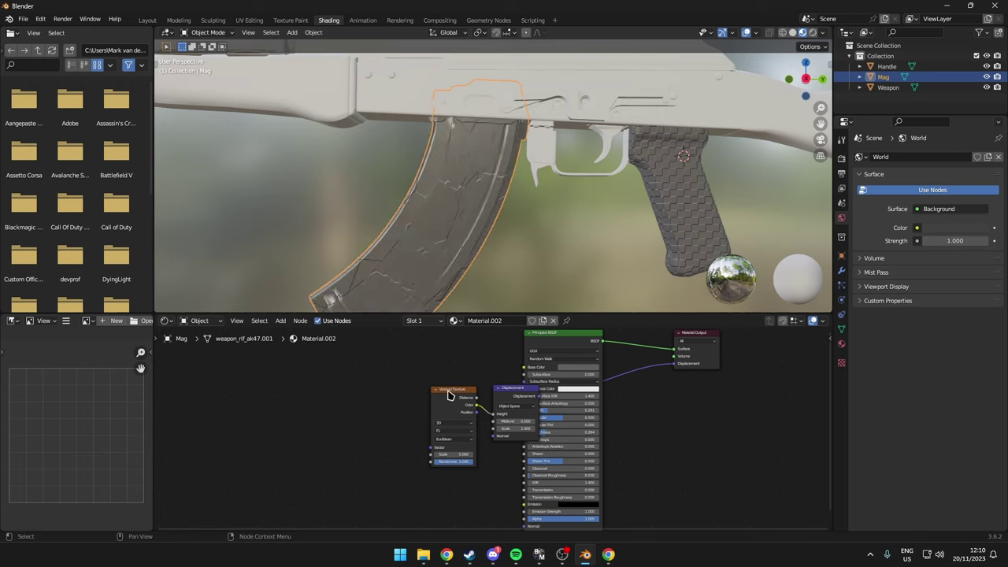
drag(450, 394, 406, 393)
key(x)
drag(525, 389, 490, 385)
key(x)
- Examine the magazine's metallic finish up close and in relation to the whole rifle
click(524, 254)
scroll(524, 255, down, 4)
middle_drag(524, 254, 529, 226)
scroll(529, 230, down, 1)
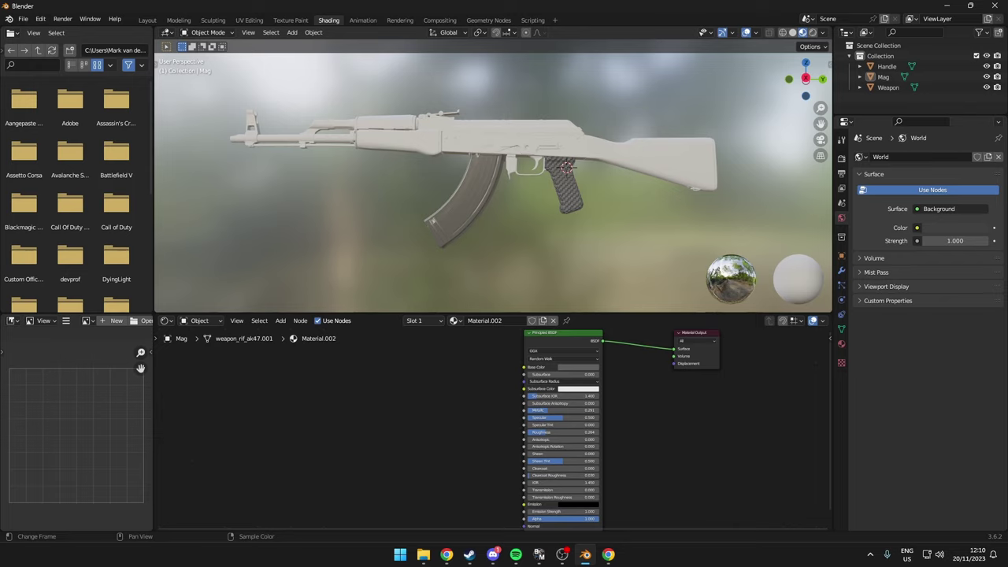
scroll(483, 196, up, 5)
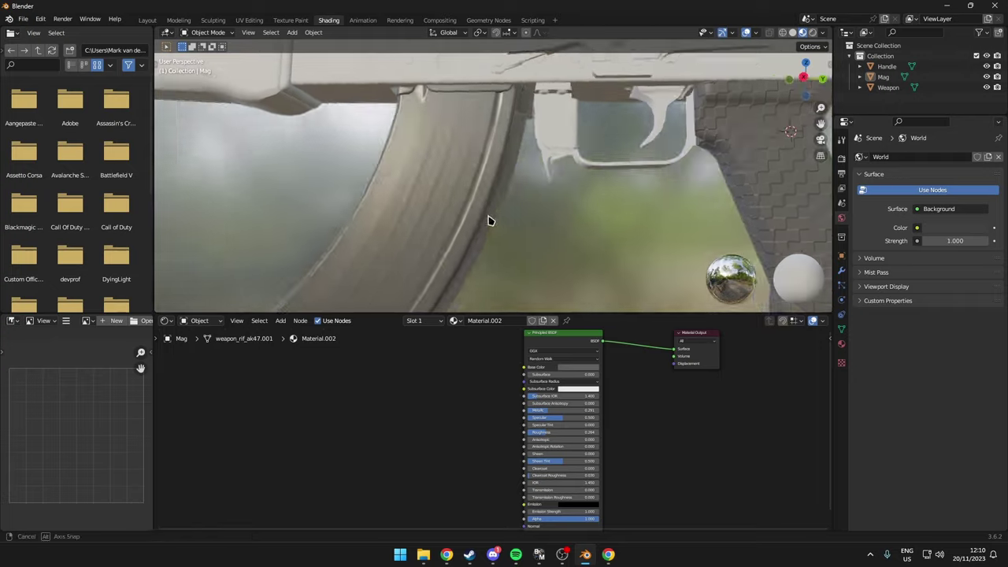
middle_drag(491, 218, 506, 250)
scroll(462, 236, down, 5)
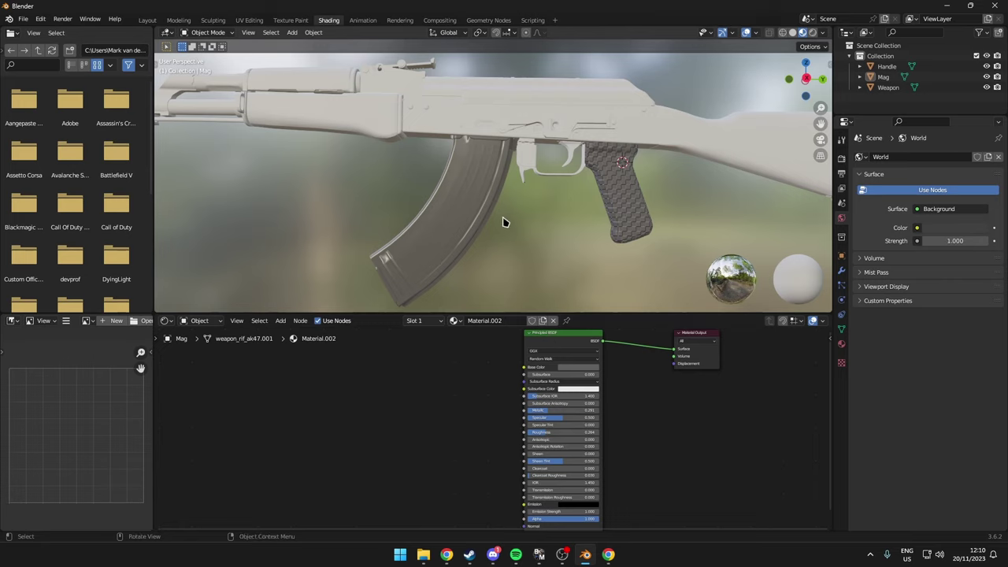
scroll(504, 222, down, 3)
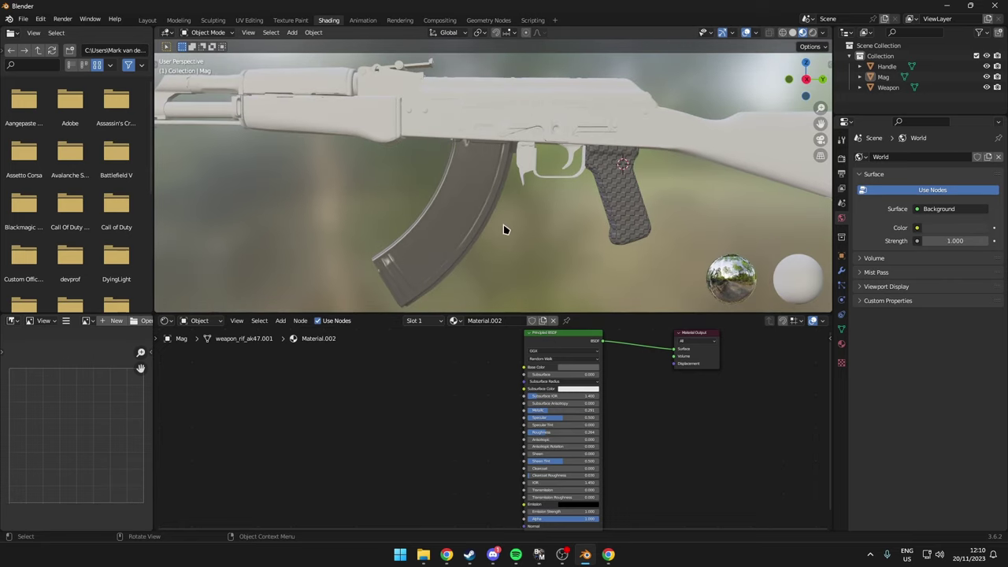
click(457, 142)
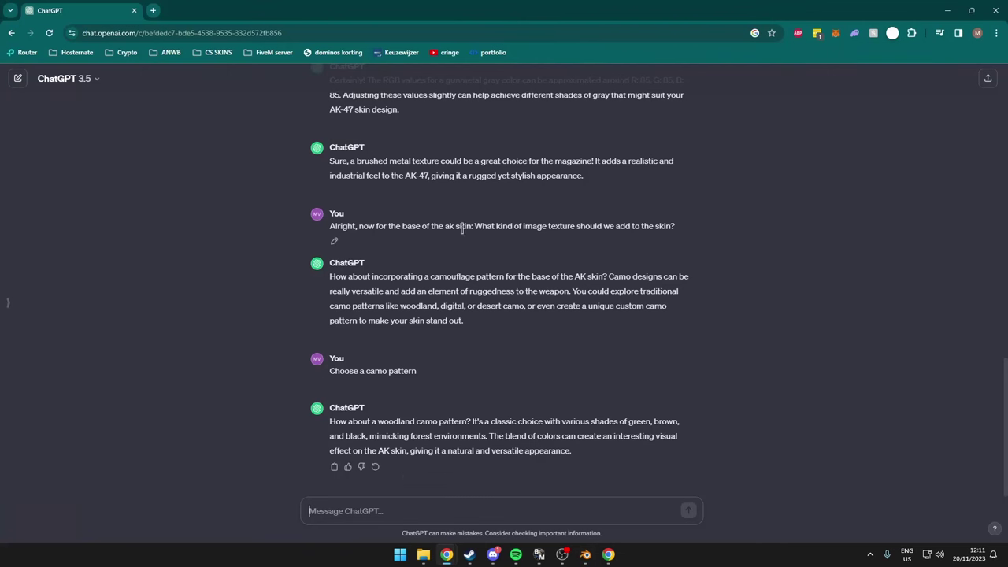
- Copy "woodland camo pattern" from ChatGPT's answer, search Google for it and browse the image results
drag(521, 226, 601, 226)
key(ctrl+c)
key(ctrl+t)
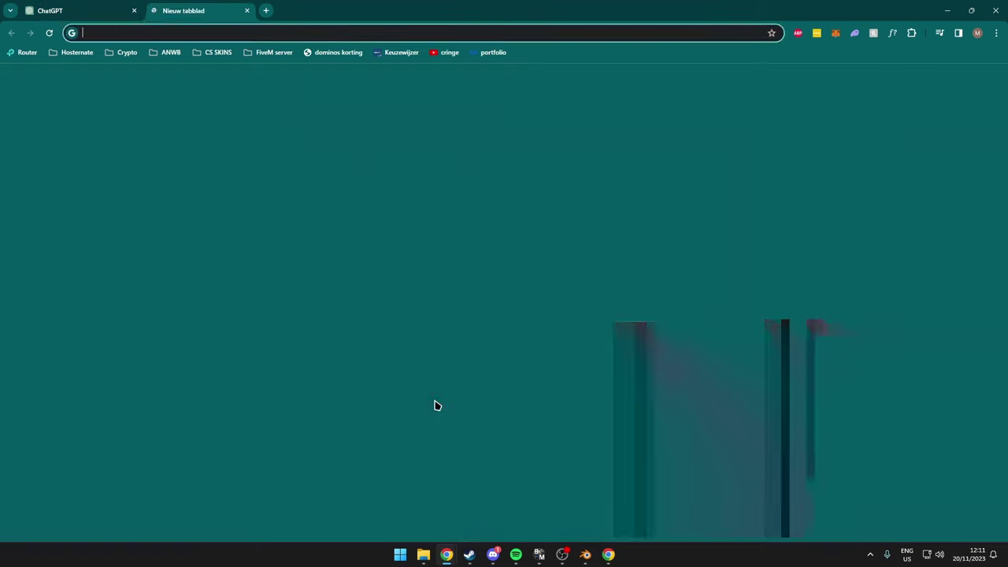
key(ctrl+v)
key(Return)
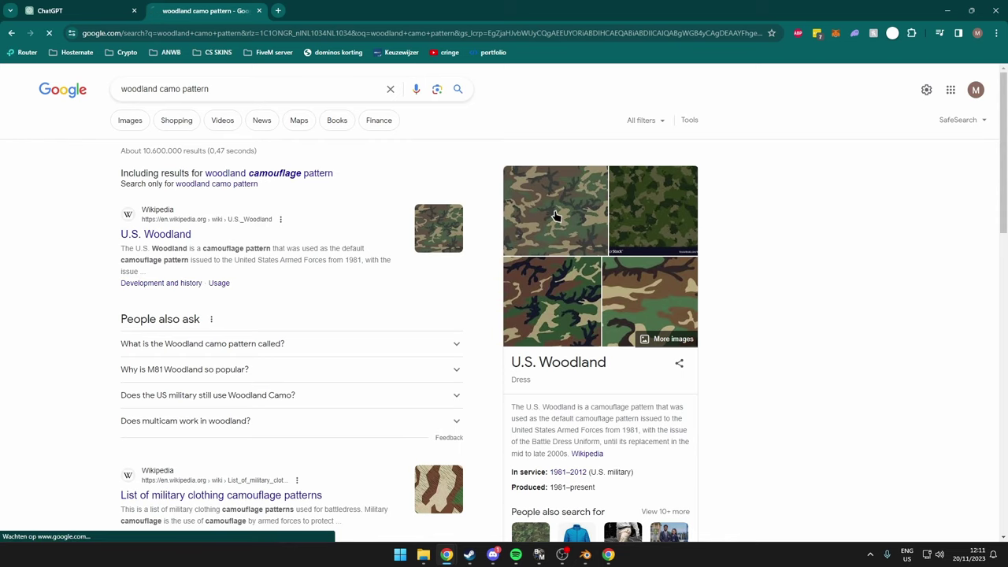
click(556, 217)
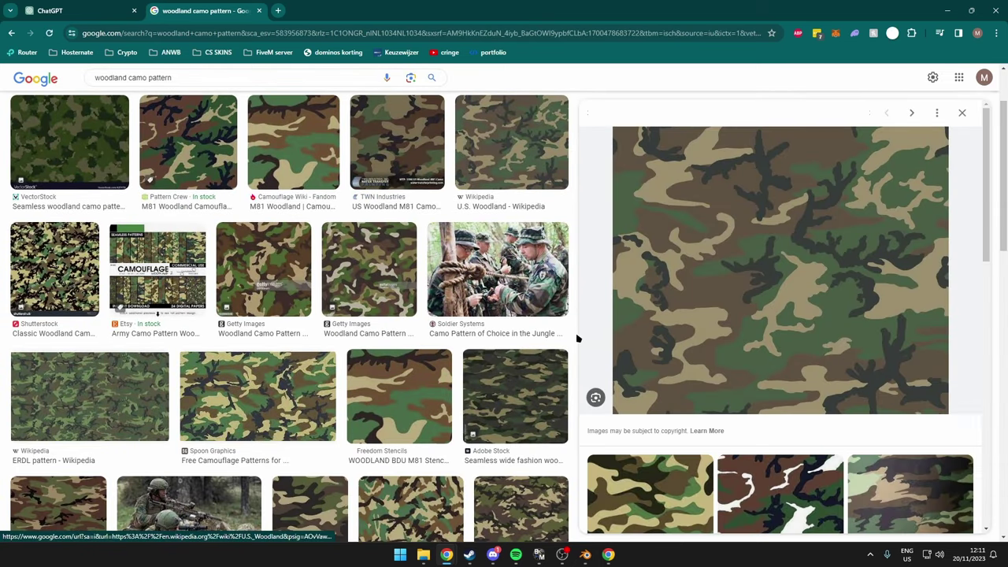
scroll(420, 269, down, 4)
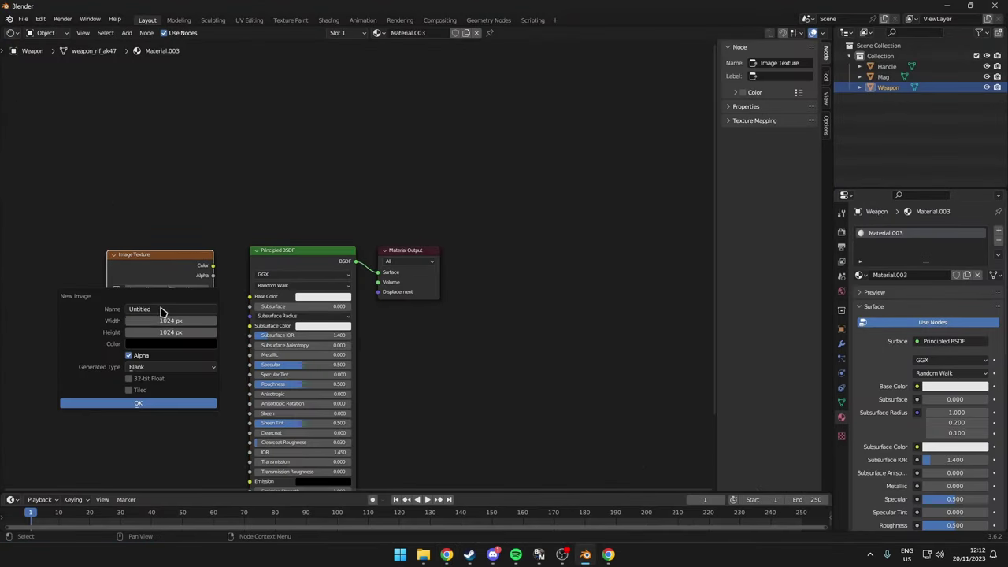
- Set the height of the weapon material's new image to 2048 px
double_click(169, 333)
text(2048)
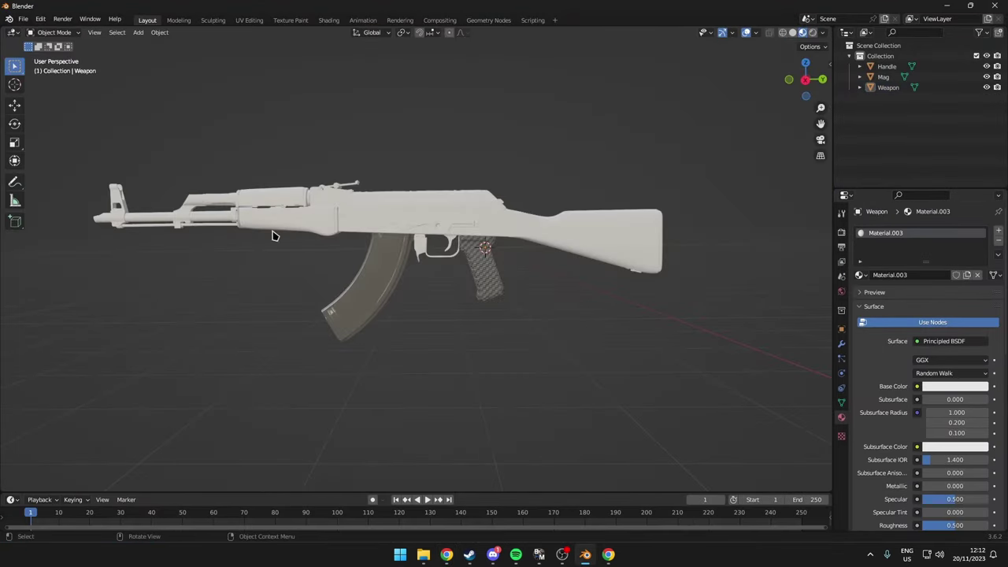
- Put the weapon in Texture Paint mode and run Quick Edit from the external paint options
click(13, 33)
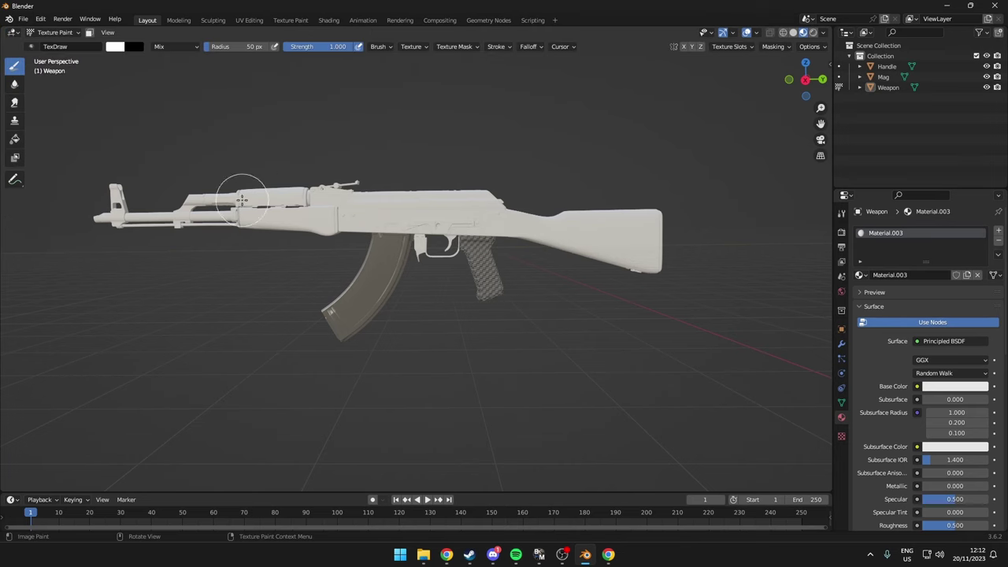
scroll(904, 333, down, 5)
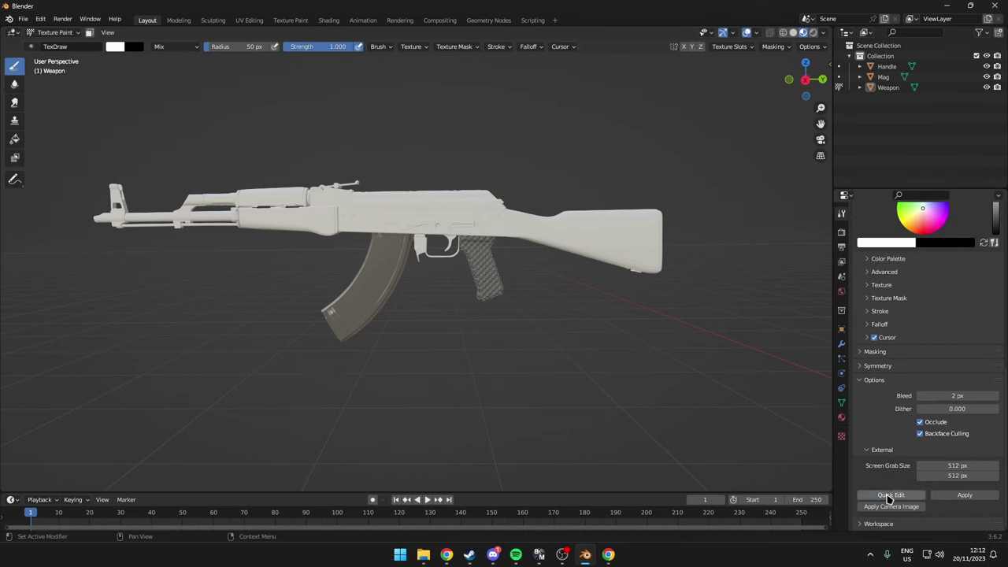
click(889, 495)
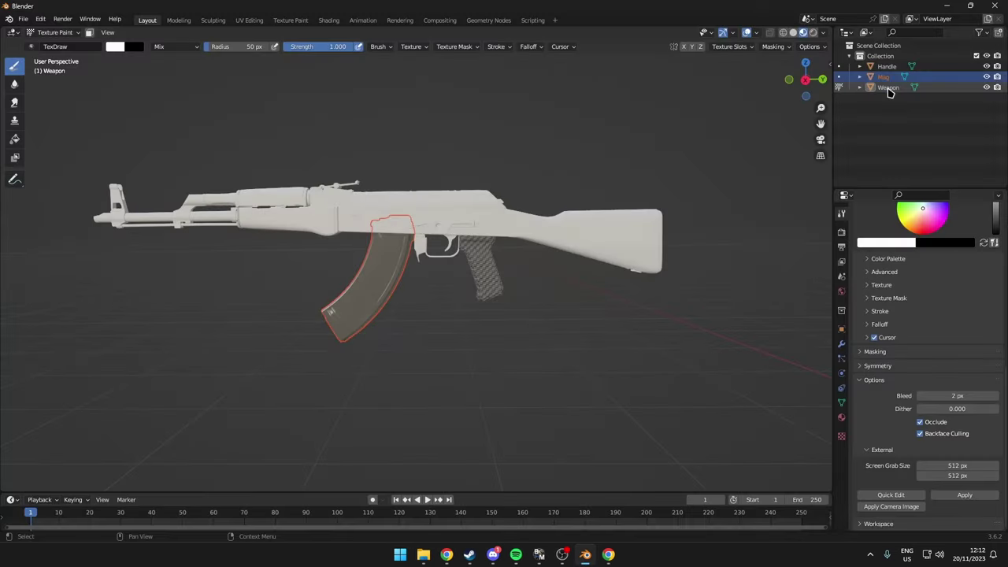
- Select the Weapon object, put it in Texture Paint mode and run Quick Edit on the current side view
click(893, 87)
click(53, 33)
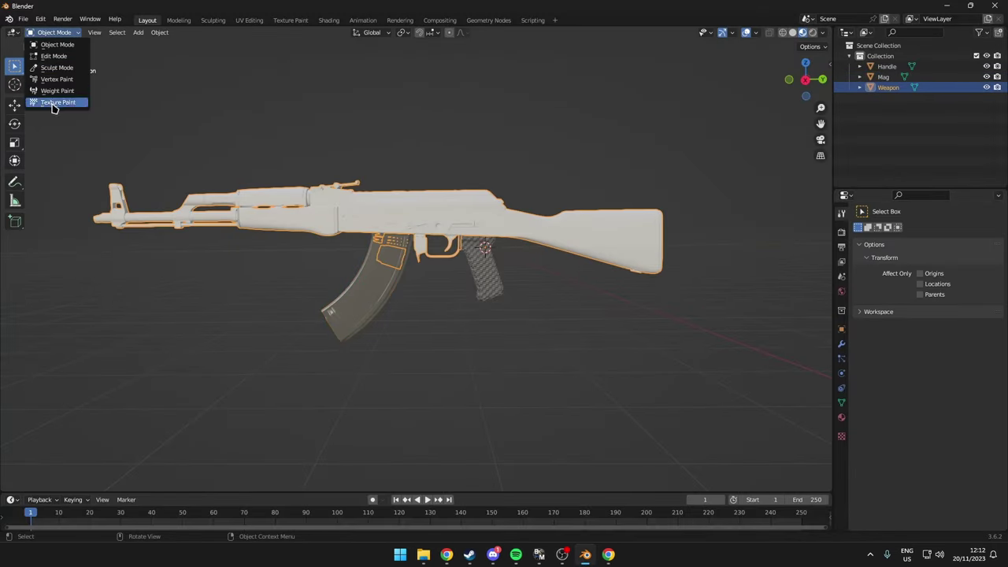
click(55, 102)
click(890, 495)
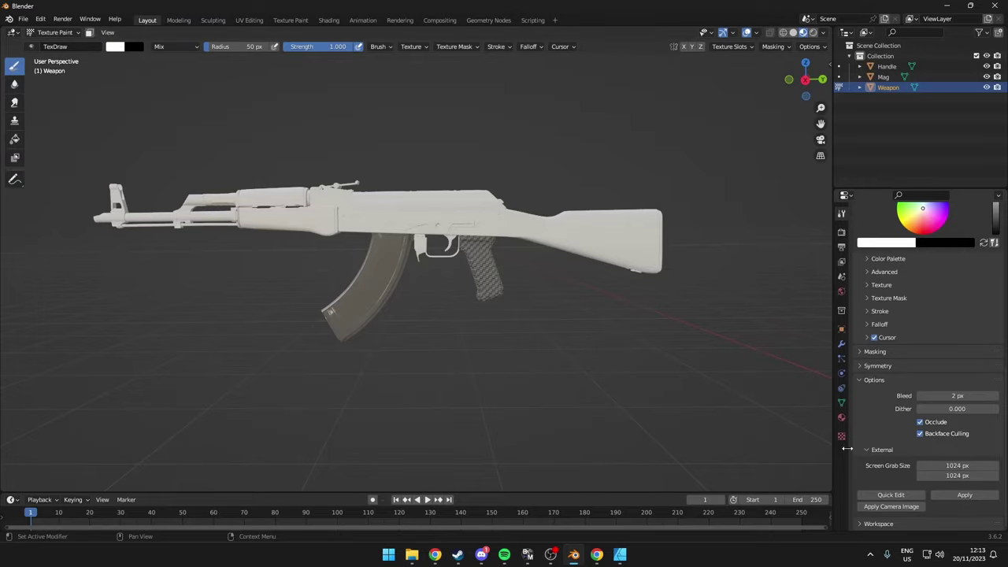
click(841, 435)
click(841, 418)
click(14, 33)
click(42, 74)
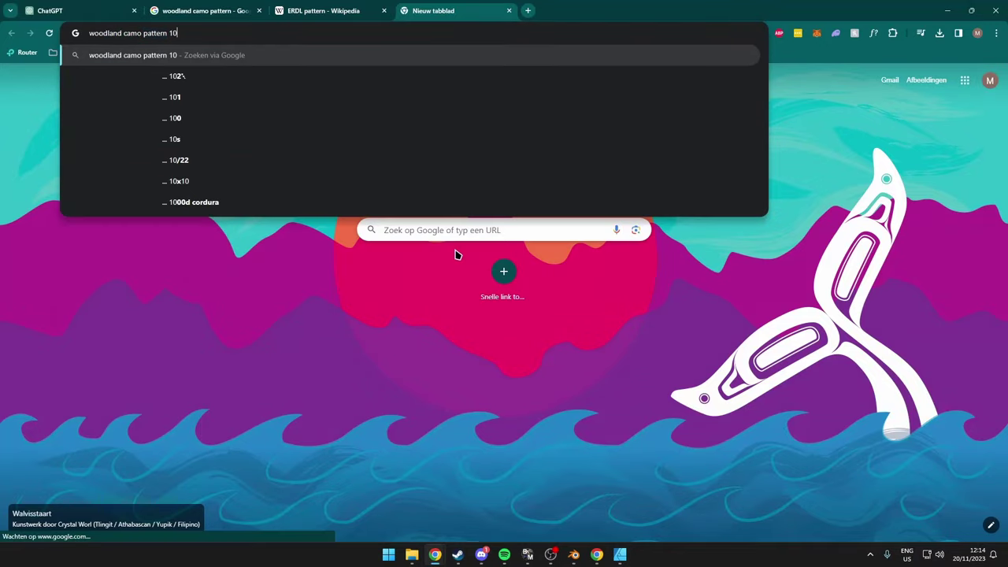
- Search Google for a 1080p woodland camo pattern, copy Wallpaper Flare's green 1920x1080 image and switch to Affinity Designer
key(Return)
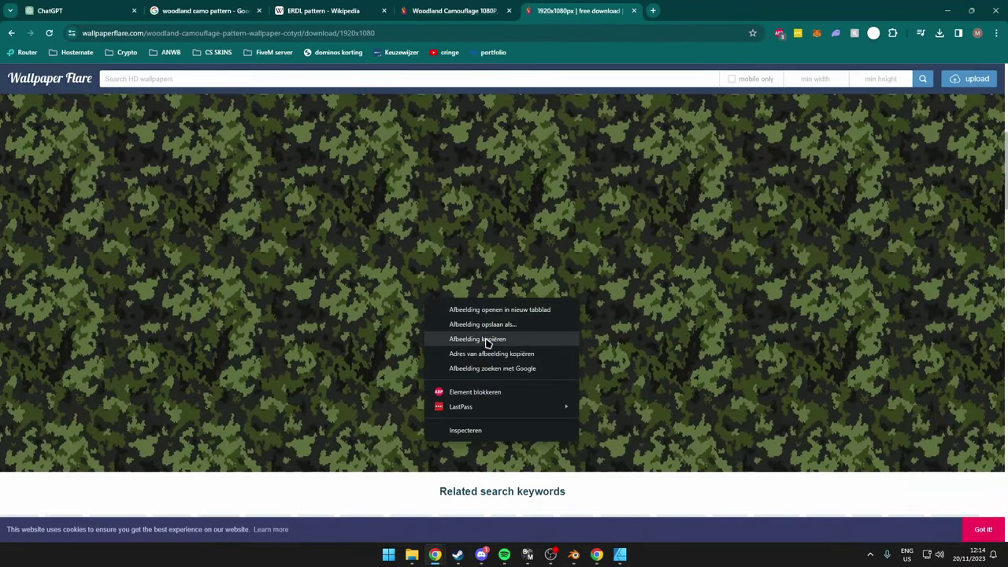
click(488, 340)
click(417, 268)
key(alt+Tab)
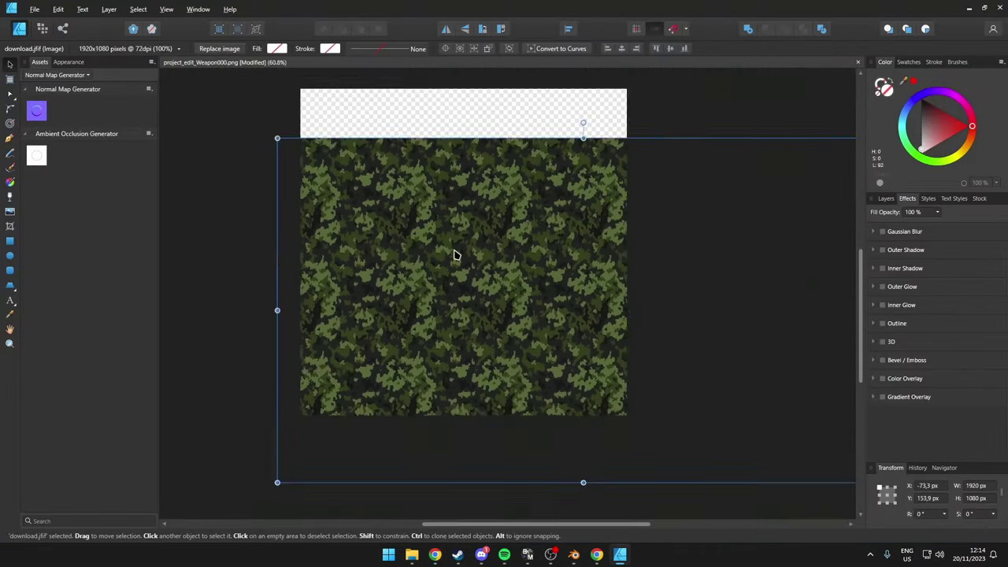
- Try the green camo image over the canvas, check it on the rifle in Blender and reposition it
drag(452, 254, 452, 206)
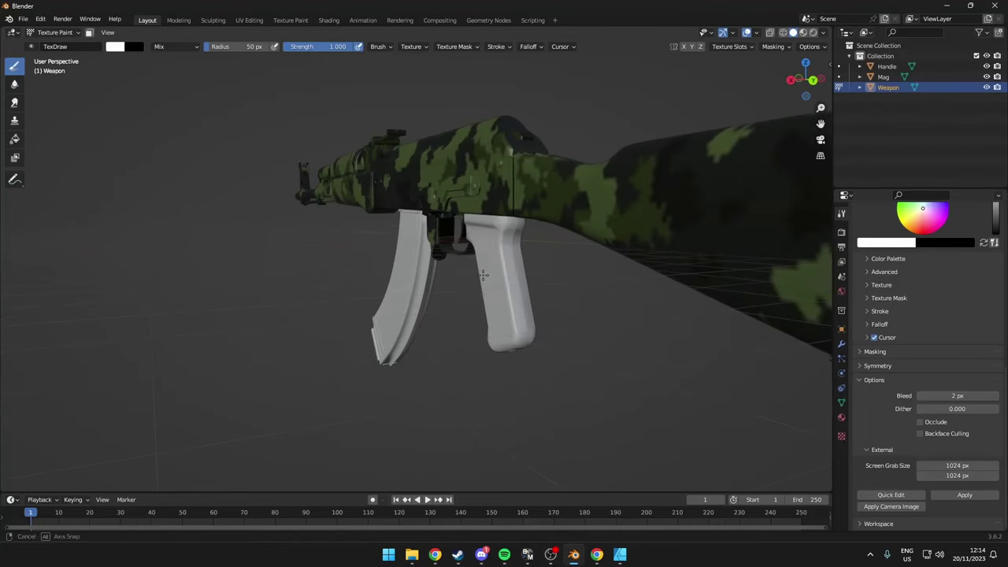
middle_drag(378, 299, 429, 319)
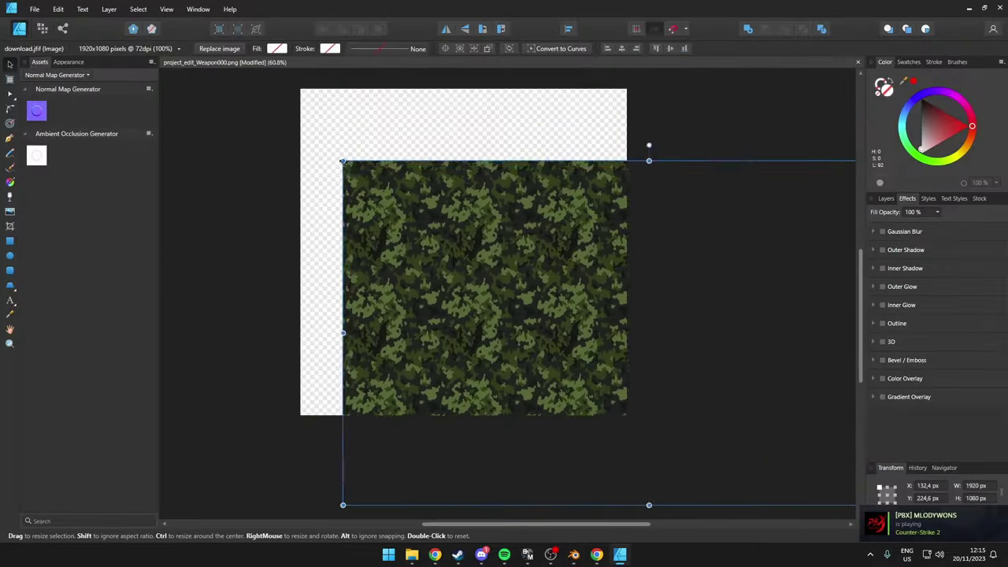
drag(576, 403, 538, 335)
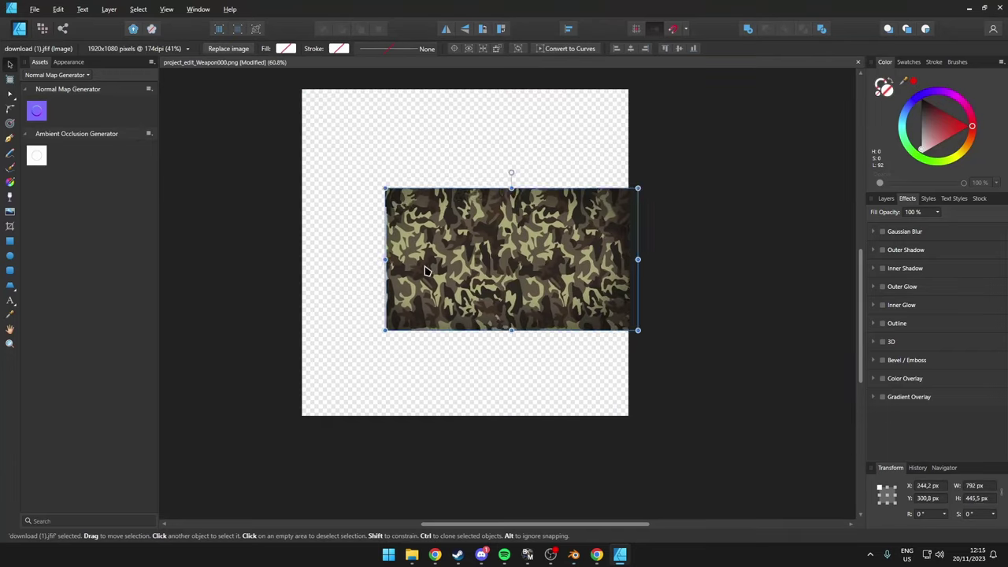
- Switch back to Blender and apply the externally edited brown camo image to the weapon
key(alt+Tab)
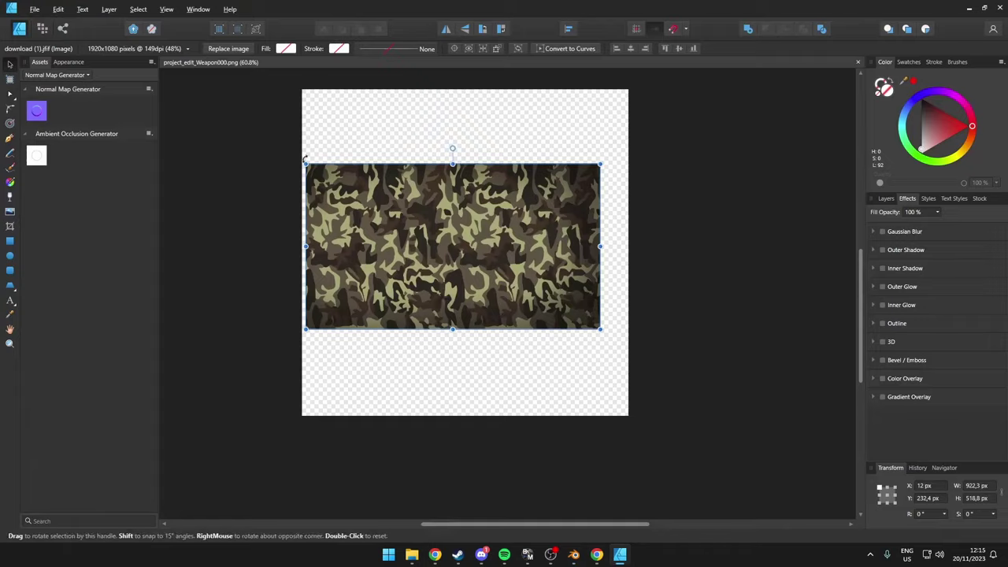
click(943, 495)
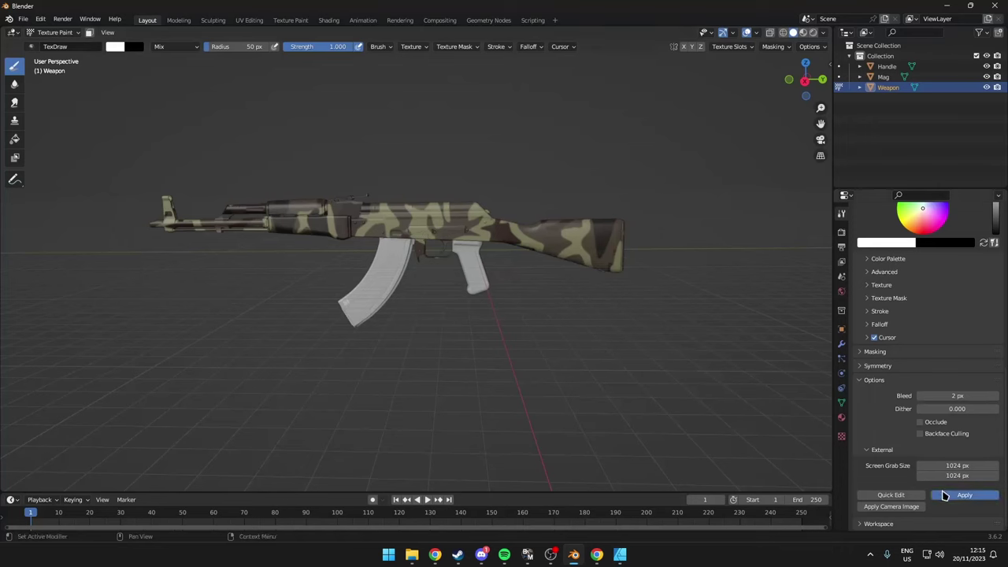
mouse_move(410, 304)
middle_down()
mouse_move(592, 264)
mouse_move(641, 288)
mouse_move(416, 304)
middle_up()
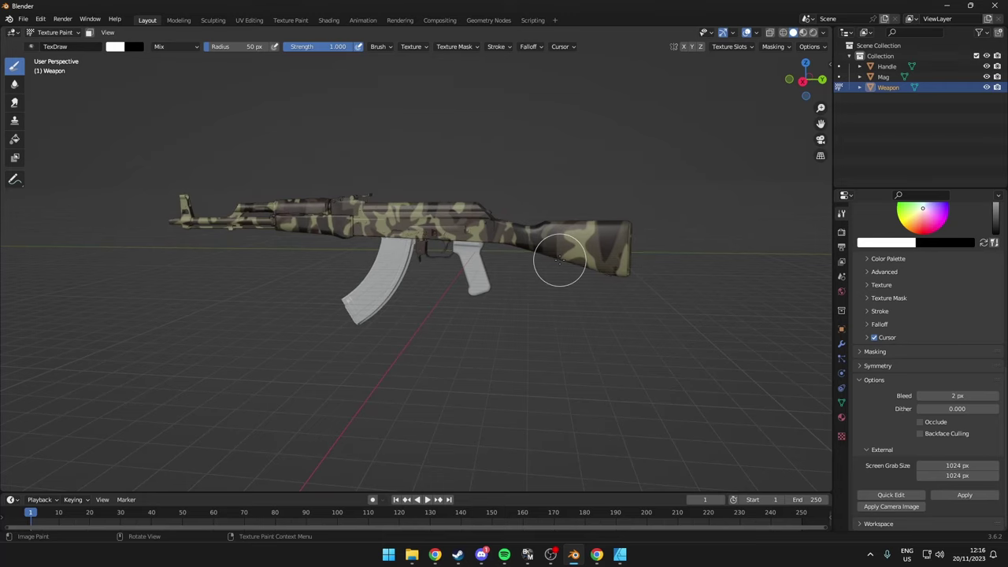
- Run Quick Edit on the weapon again and inspect the projected brown camo from several angles
click(891, 494)
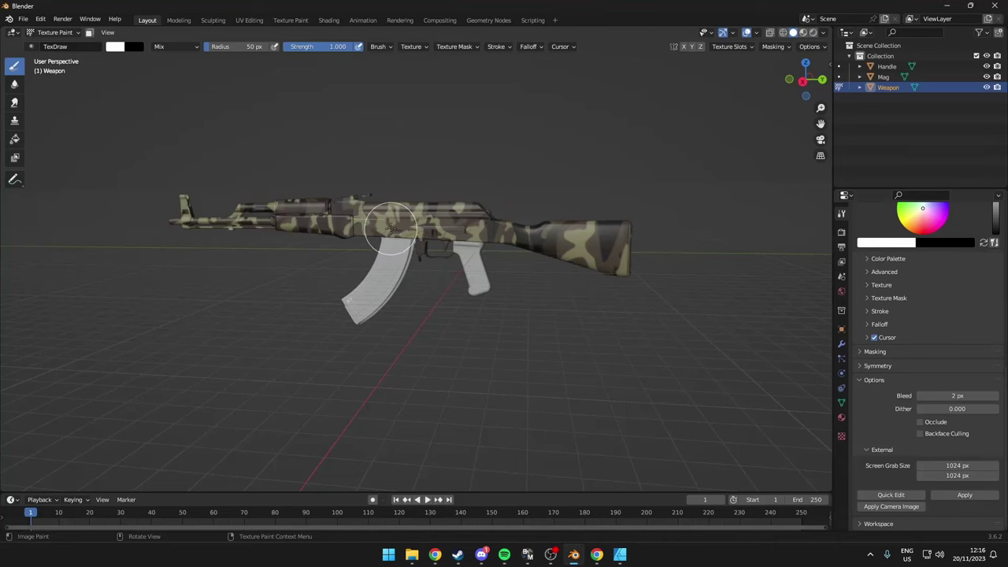
scroll(243, 238, up, 5)
middle_drag(244, 238, 299, 254)
scroll(299, 254, down, 4)
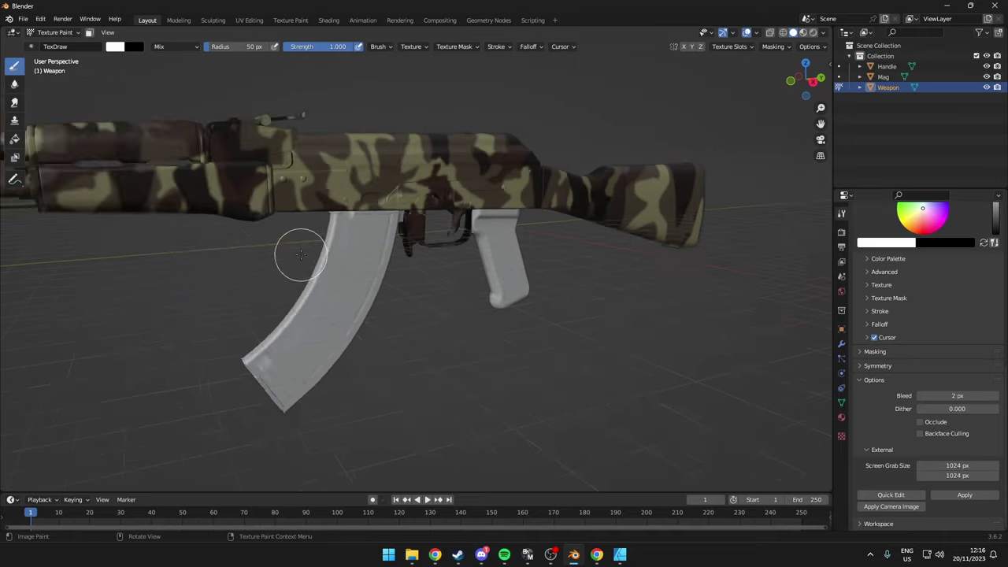
middle_drag(279, 288, 231, 283)
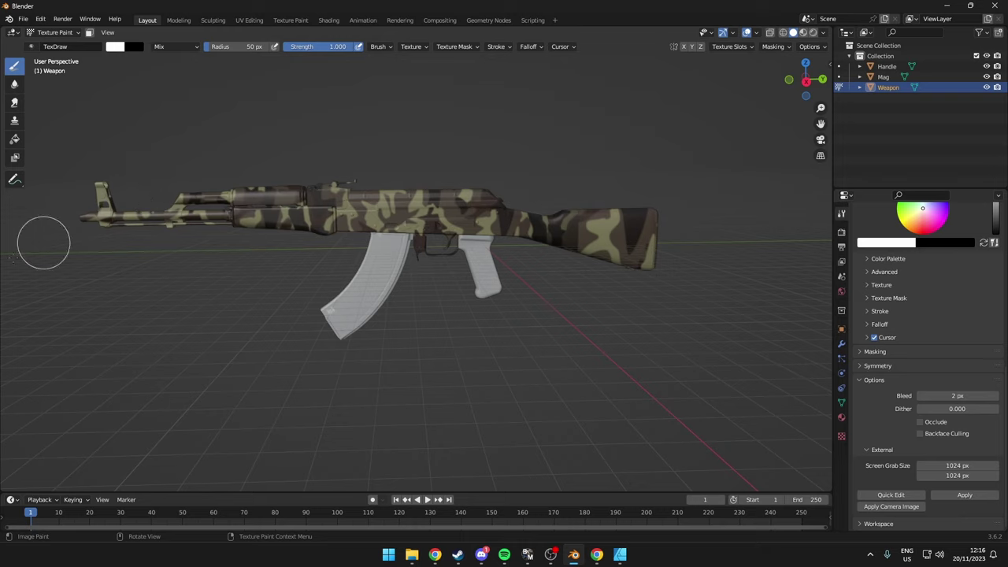
click(435, 554)
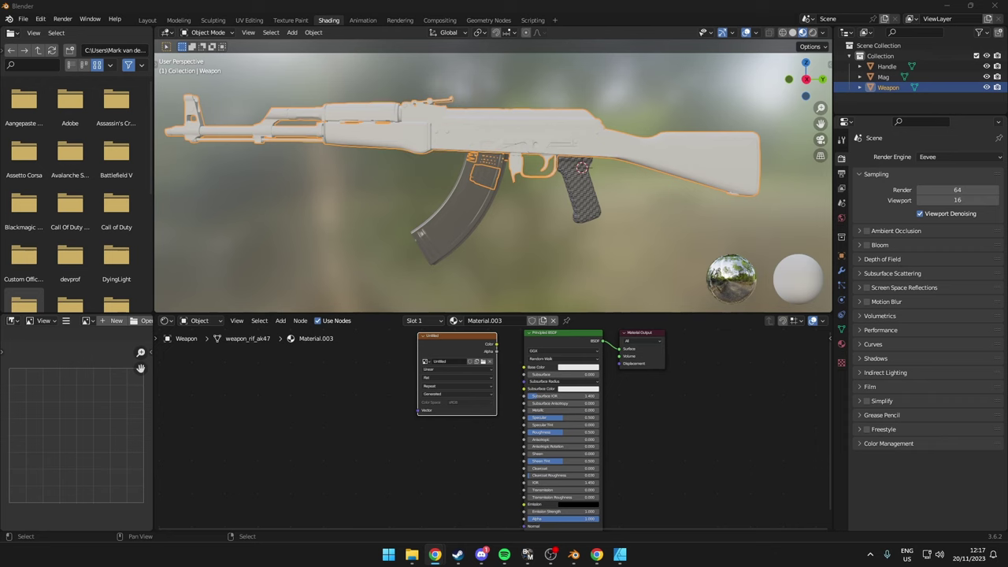
- Set the render engine to Cycles, select the Handle object and expand the Bake settings
click(23, 18)
mouse_move(59, 162)
click(948, 157)
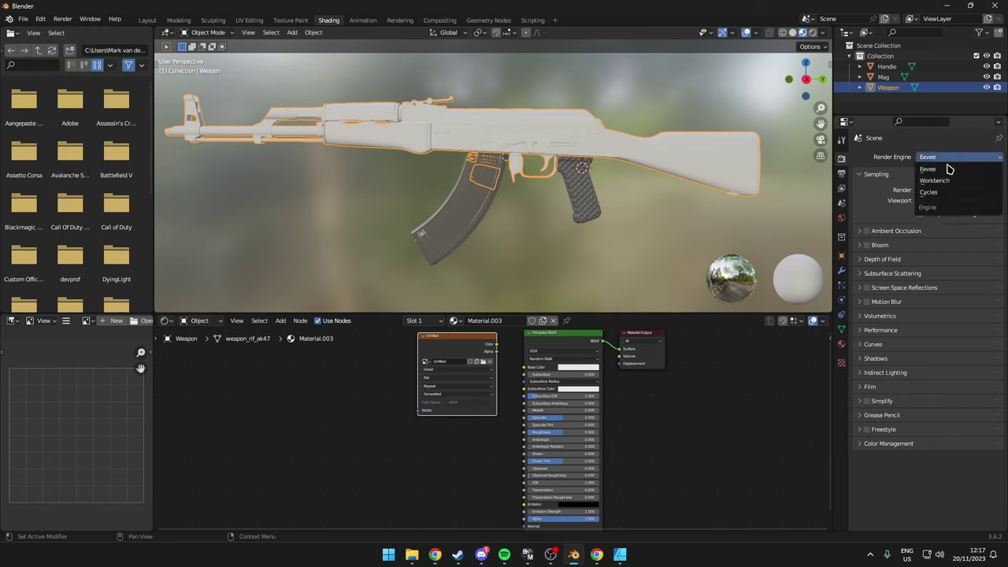
click(943, 192)
scroll(941, 236, down, 1)
click(886, 66)
click(863, 481)
scroll(863, 483, down, 8)
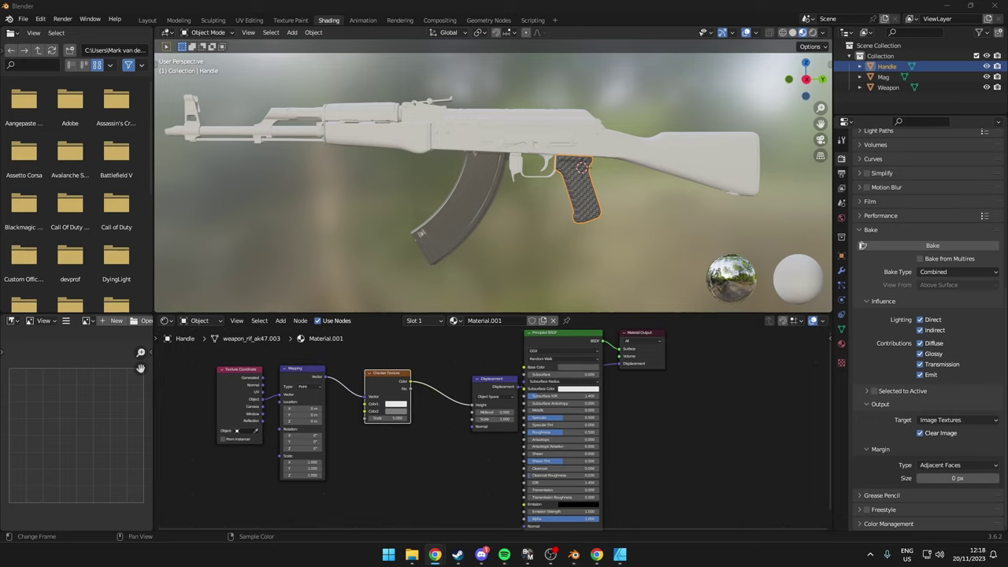
- Show the World's shader nodes and add an Environment Texture node beside the Background node
click(454, 321)
click(200, 321)
click(199, 351)
key(shift+a)
click(383, 418)
text(envir)
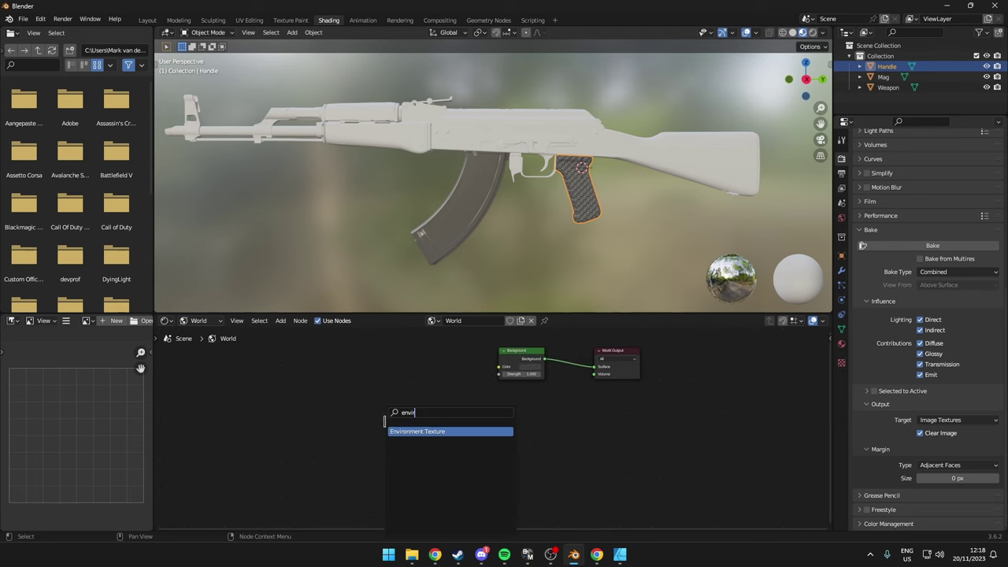
key(Return)
click(378, 373)
- Load poly_haven_studio_4k.exr from the Lighting folder into the Environment Texture node
click(439, 392)
click(281, 191)
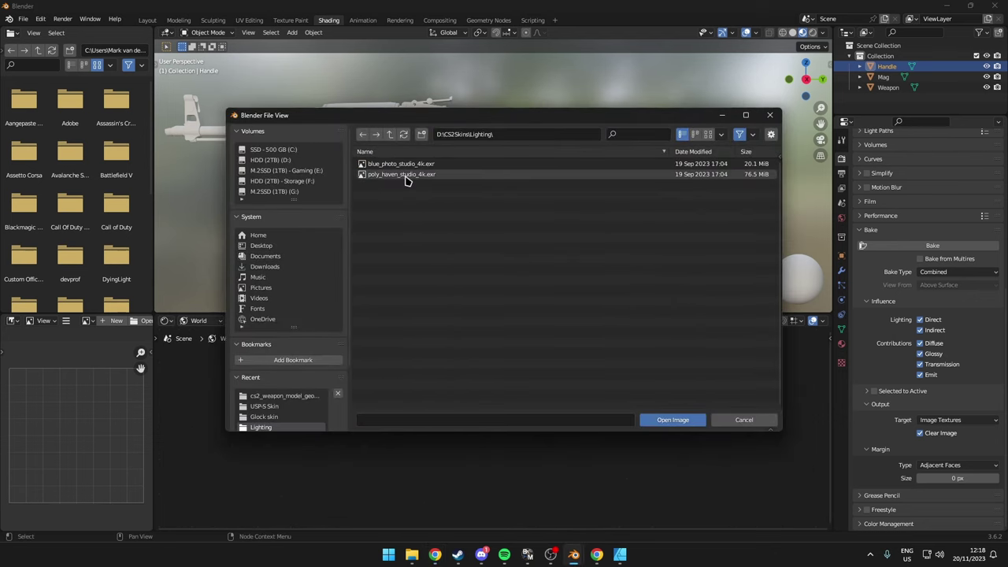
double_click(407, 178)
key(alt+Tab)
key(alt+Tab)
- In the handle's object material, add an Image Texture node with a new 2048 x 2048 px image named uv
click(199, 320)
click(201, 333)
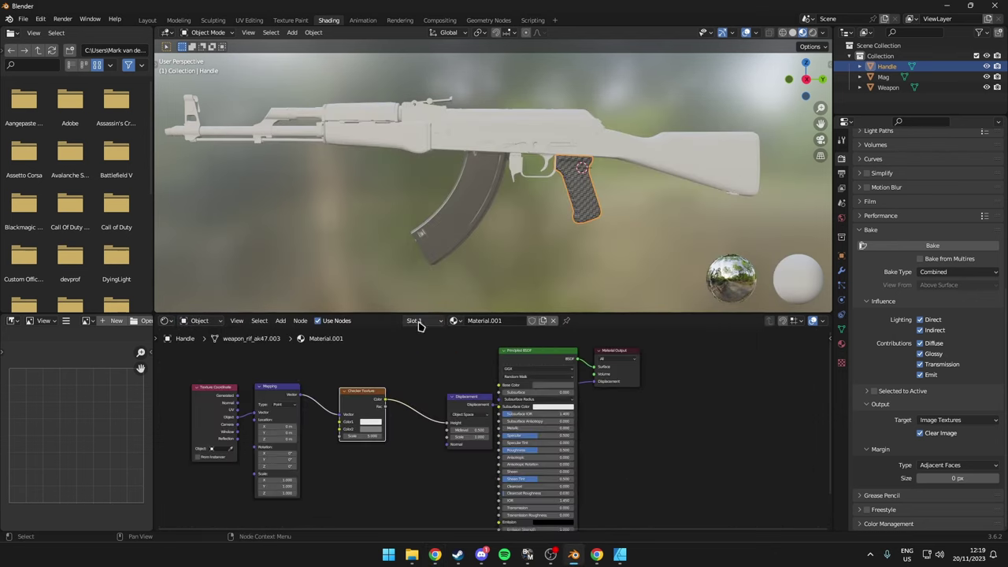
key(shift+a)
click(406, 394)
click(397, 355)
click(419, 382)
click(423, 401)
text(uv)
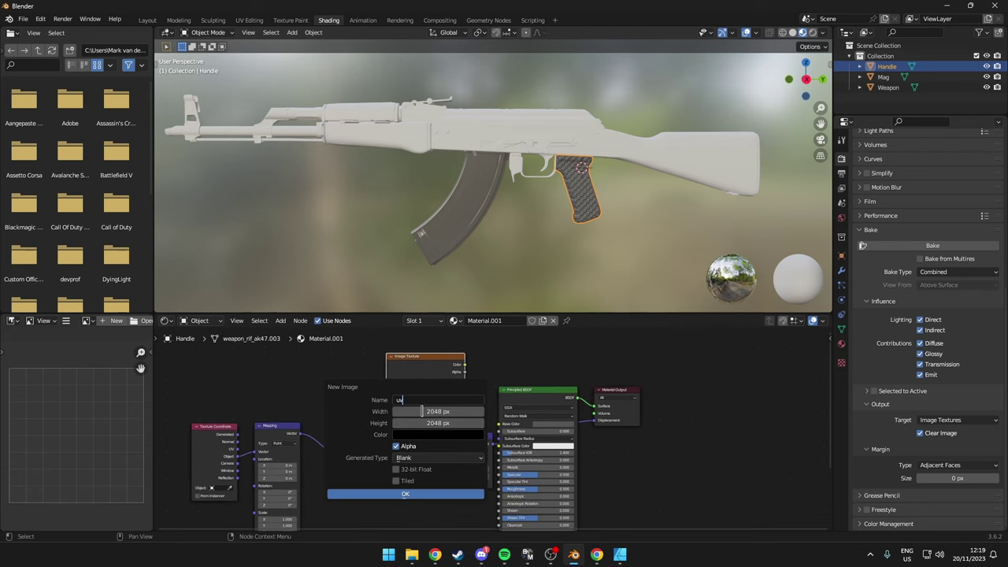
click(398, 496)
drag(420, 356, 425, 408)
- Use the same uv image texture in the Mag and Weapon materials
click(883, 76)
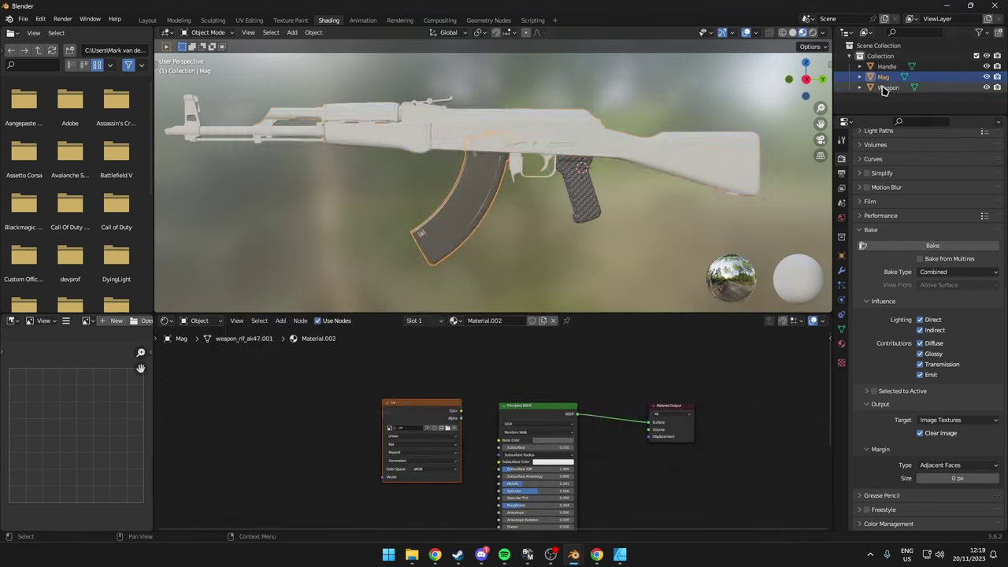
click(889, 87)
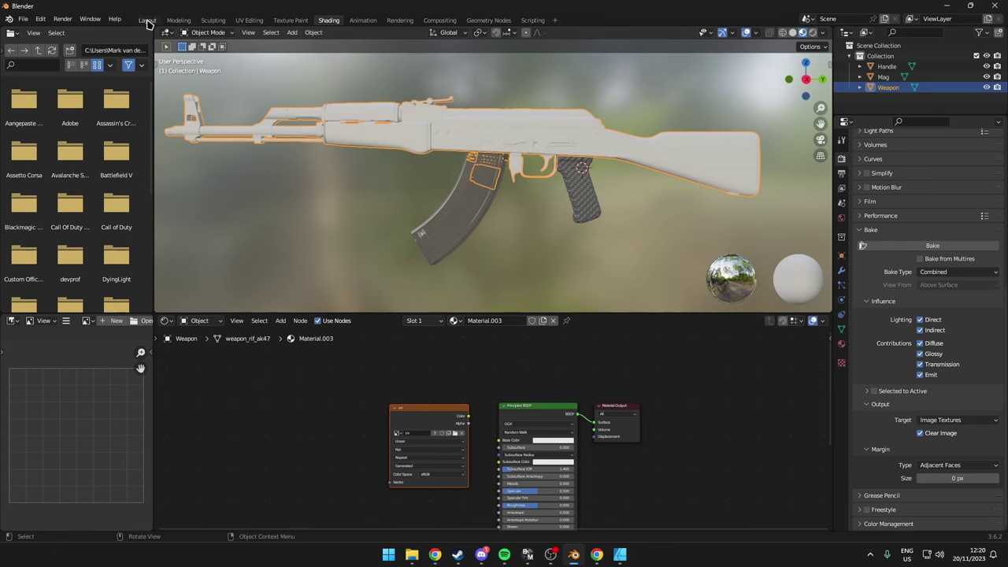
- Put the weapon in Texture Paint mode with solid shading in the Layout workspace and project the brown camo image onto it
click(147, 20)
click(778, 33)
click(54, 33)
click(53, 32)
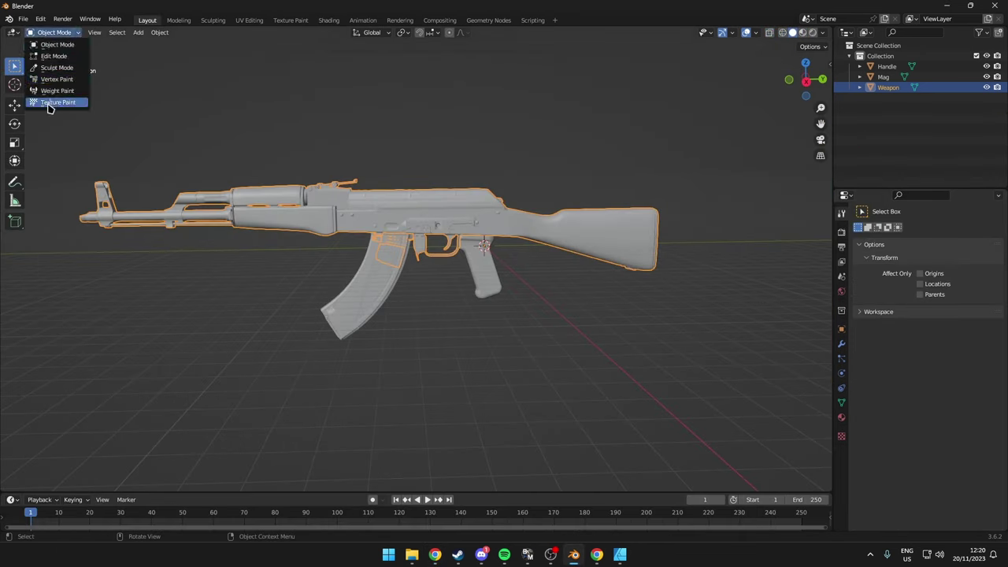
click(52, 102)
mouse_move(412, 557)
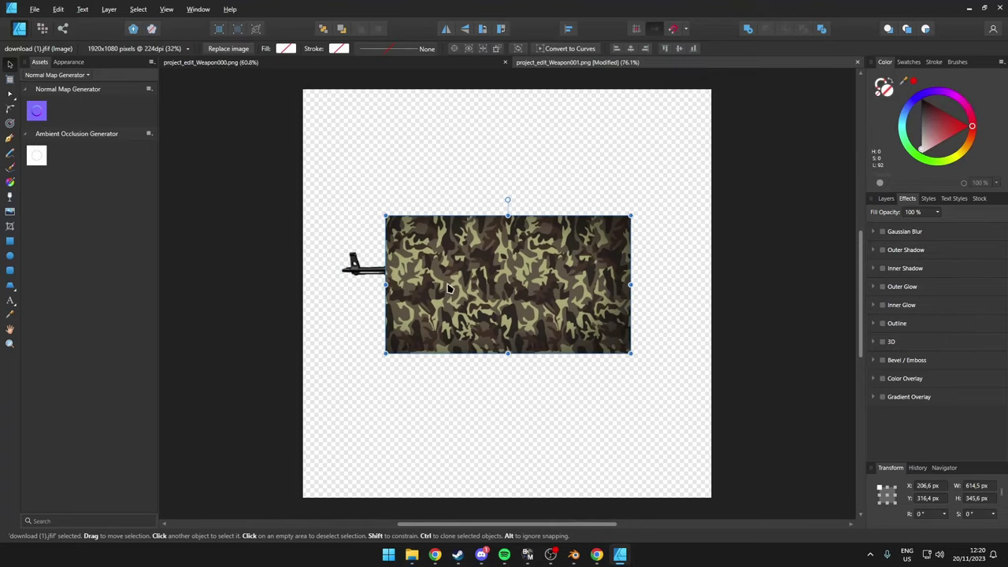
key(alt+Tab)
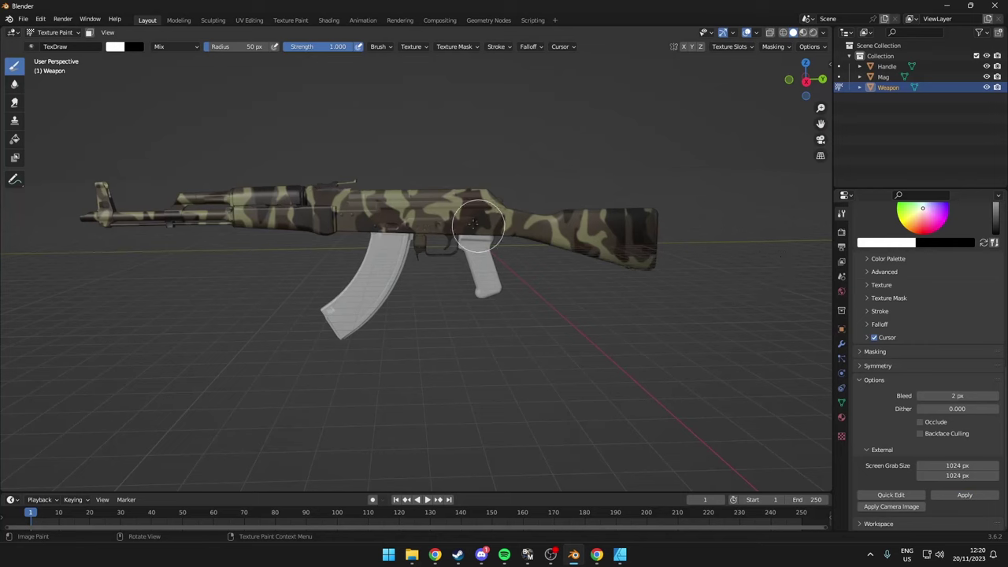
- Select the Handle and display the uv image in the UV Editing workspace
click(328, 21)
scroll(877, 254, up, 1)
scroll(876, 252, down, 1)
click(886, 66)
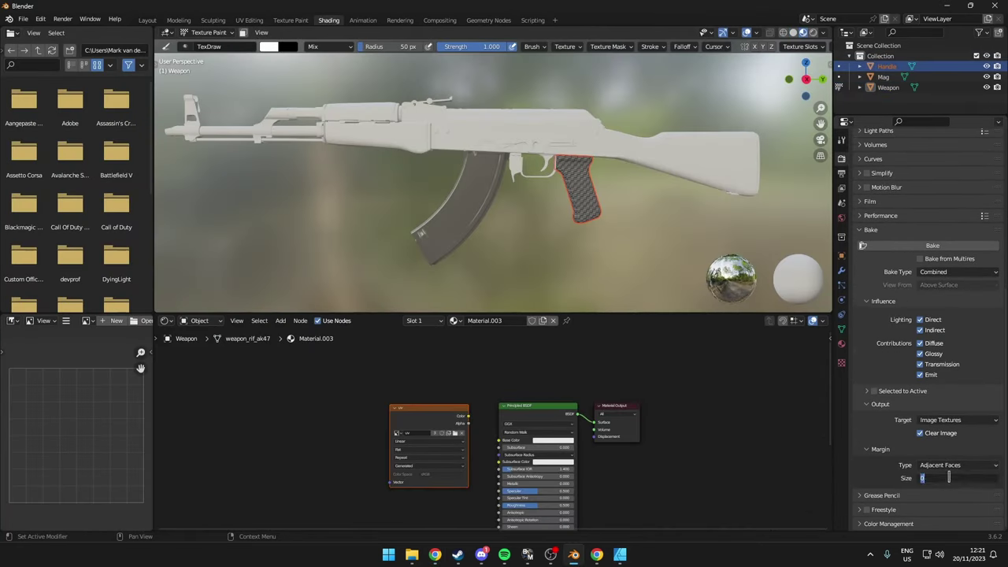
click(248, 19)
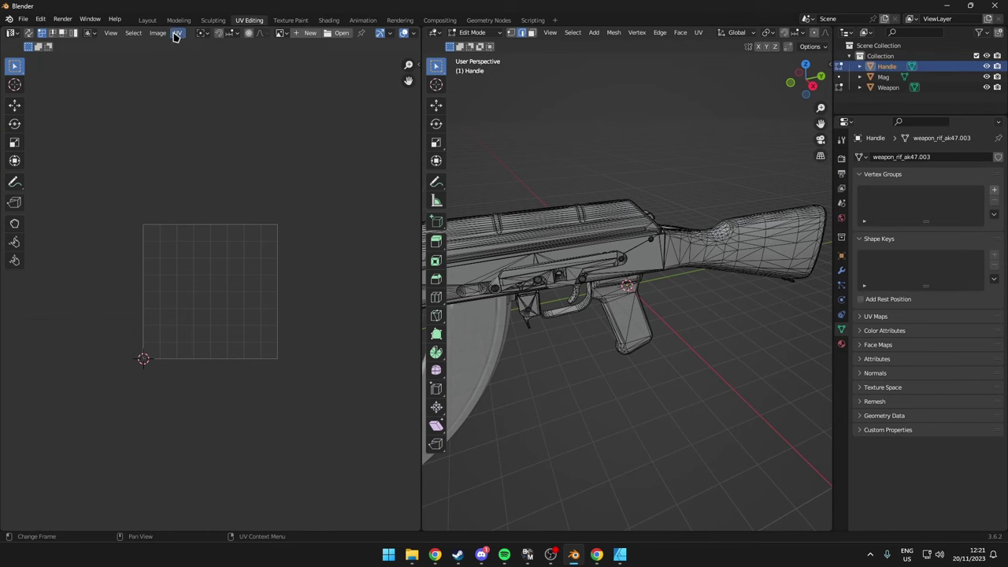
click(281, 32)
click(304, 109)
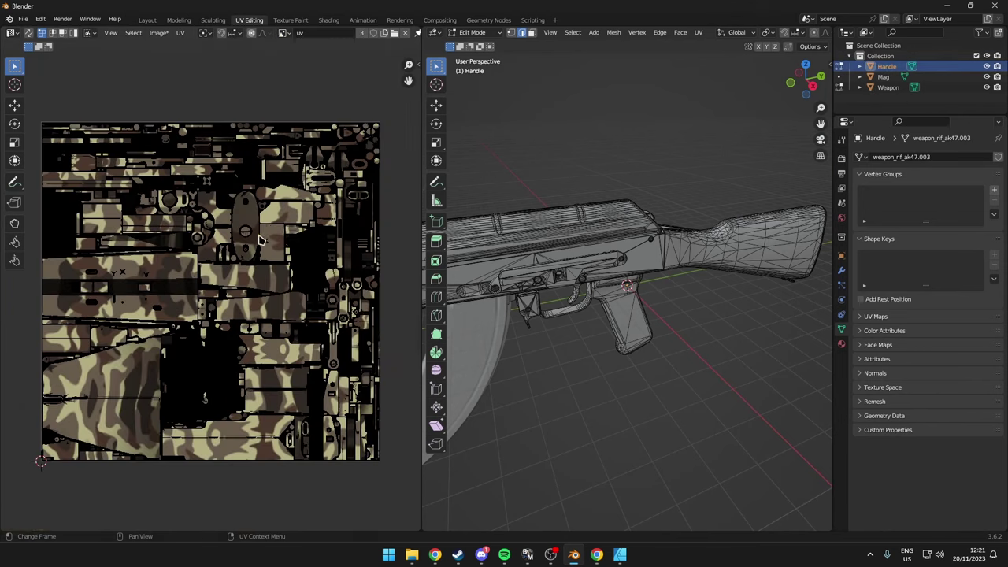
- Bake the handle's Combined map to the uv image from the render properties
click(841, 159)
scroll(882, 299, down, 4)
click(898, 328)
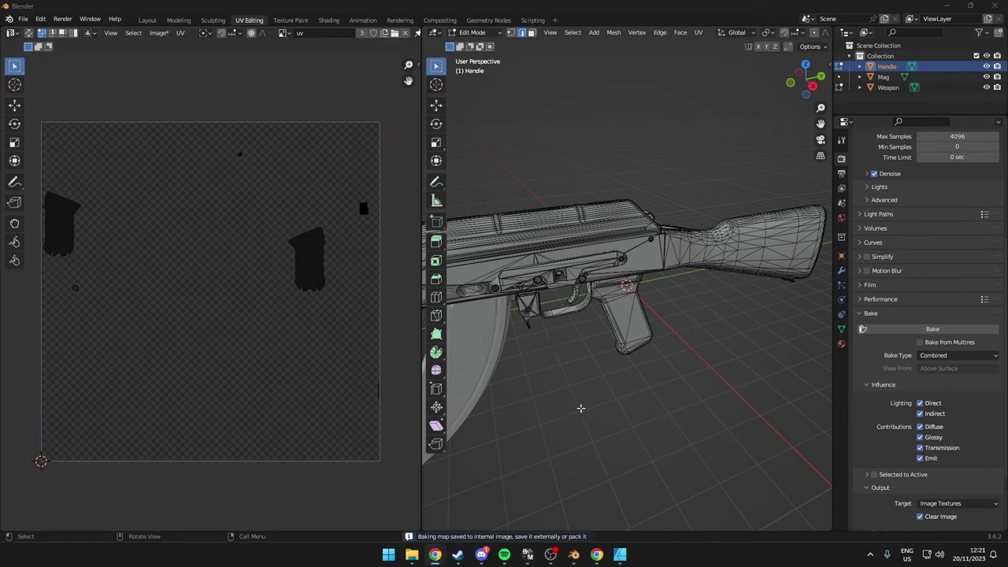
- Save the baked handle image to the Desktop as handle_uv.png
key(shift+alt+s)
click(267, 246)
click(398, 419)
text(s)
key(BackSpace)
text(handle_uv)
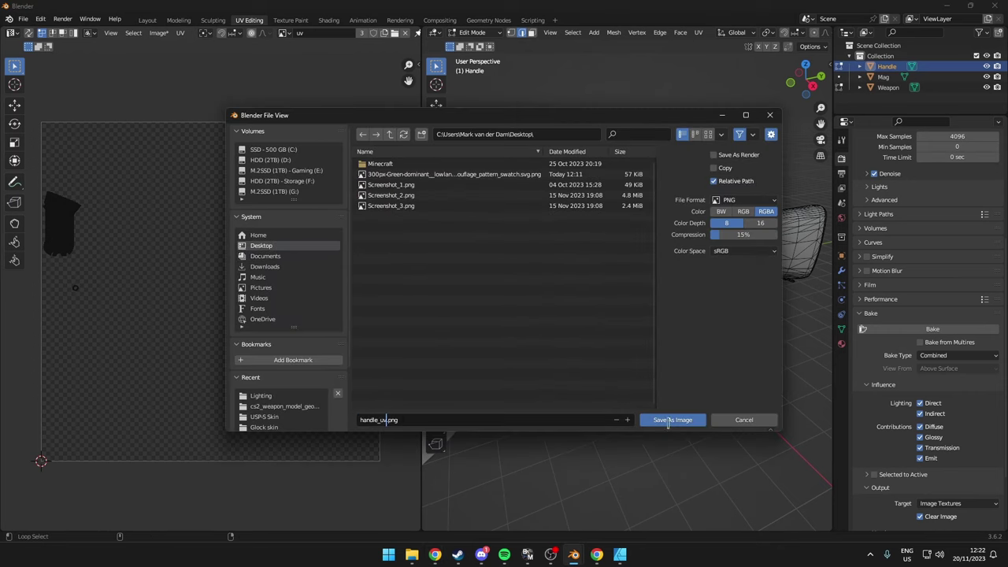
click(668, 421)
- Set the bake type to Normal and bake the handle's normal map
click(944, 355)
click(934, 416)
click(901, 328)
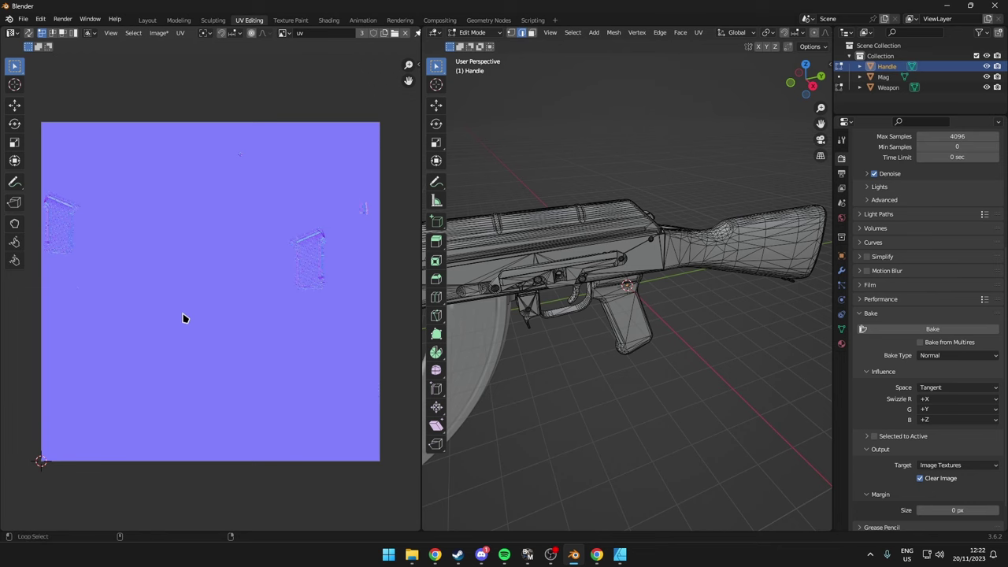
- Save the handle's baked normal map as a separate image file
key(shift+alt+s)
click(415, 420)
text(han)
click(673, 419)
- Select the Mag object and bake its Combined map to the uv image
click(883, 76)
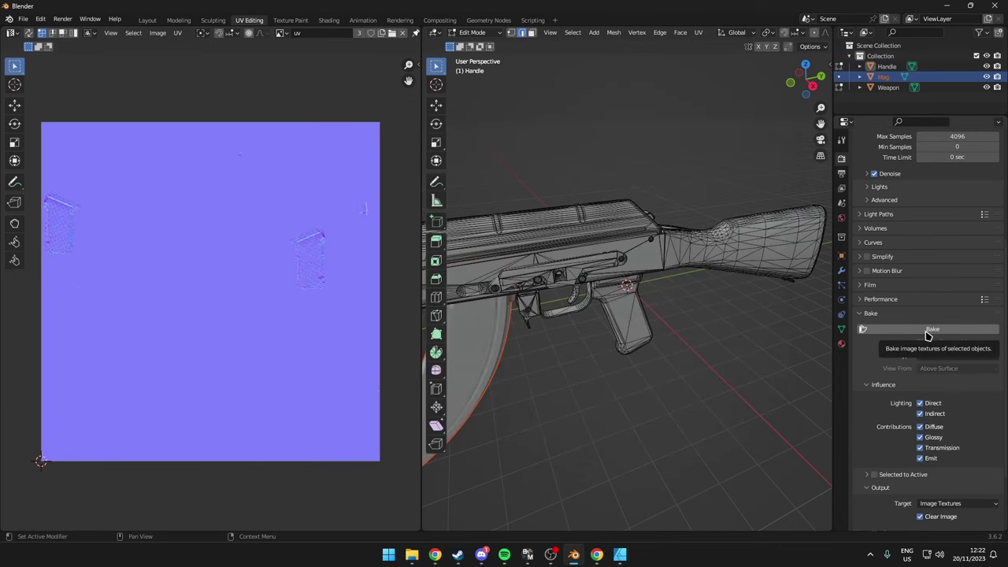
click(928, 333)
click(551, 385)
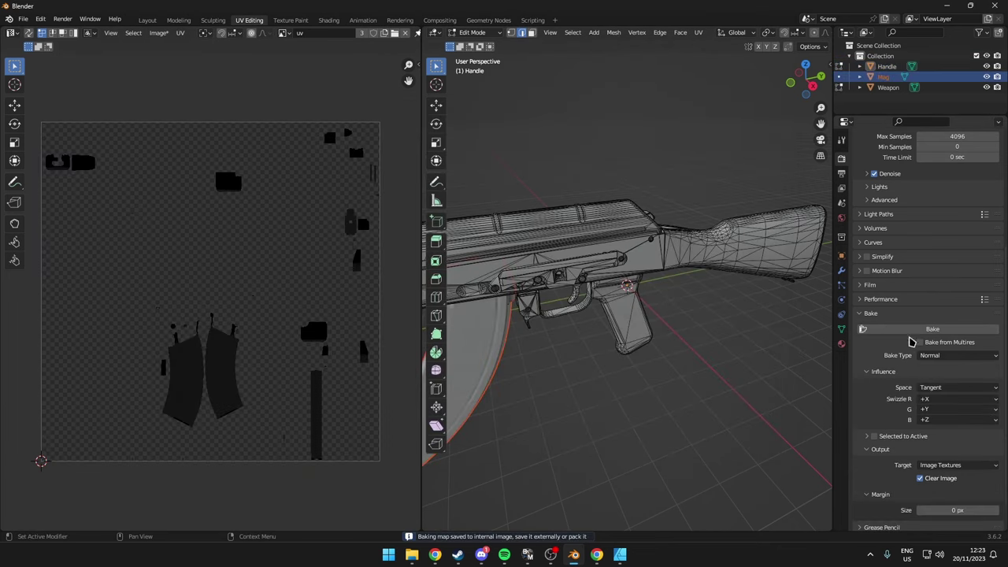
- Save the magazine's baked image as mag_uv and bake its map with the Normal bake type
click(931, 330)
key(shift+alt+s)
click(382, 420)
text(mag_uv)
click(672, 419)
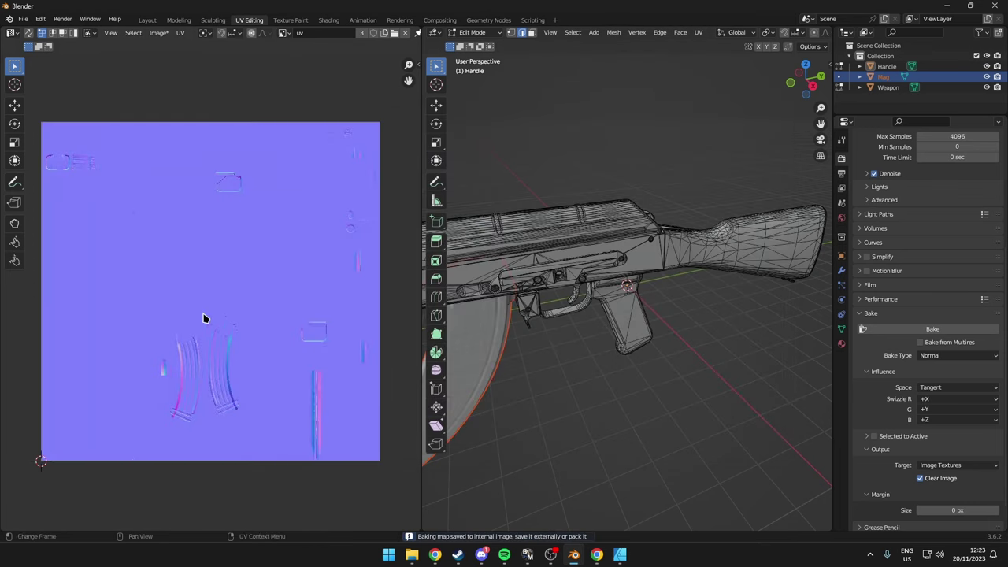
- Save the magazine's baked normal map to the Desktop as mag_normal.png
key(shift+alt+s)
click(382, 420)
key(BackSpace)
key(BackSpace)
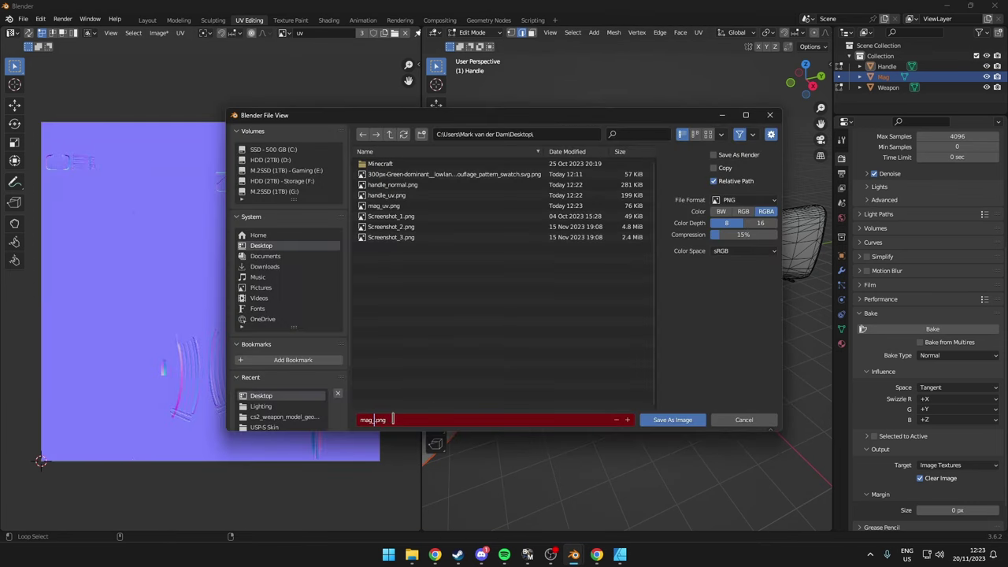
text(normal)
click(673, 420)
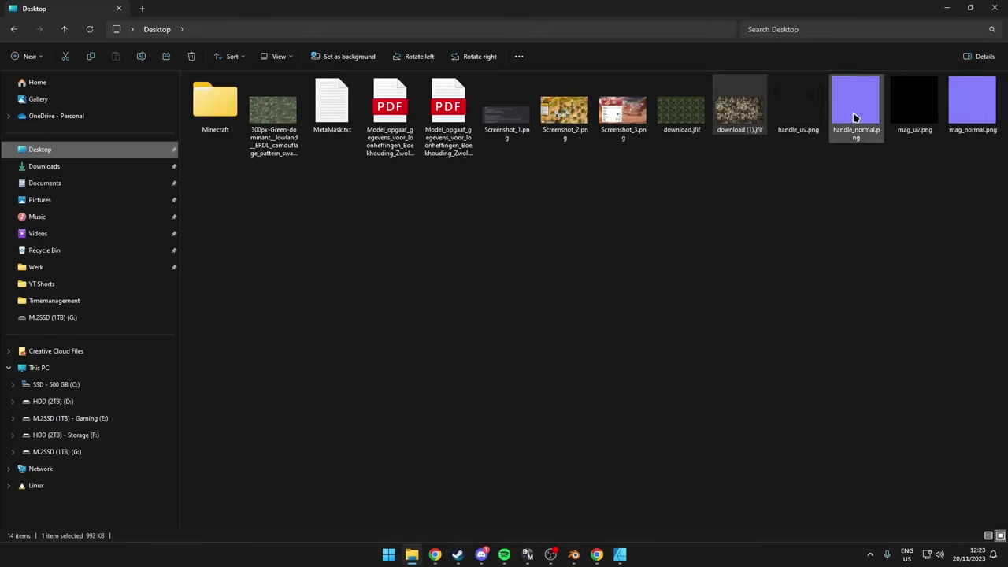
- Delete mag_uv.png from the Desktop and replace it with a rebaked Combined map of the magazine
double_click(914, 105)
key(Delete)
click(573, 555)
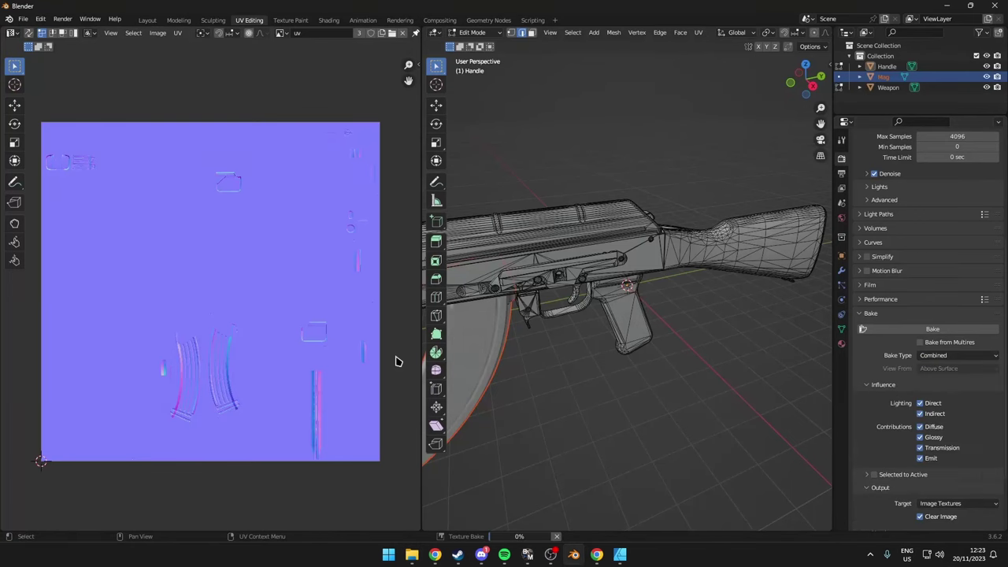
key(shift+alt+s)
click(659, 410)
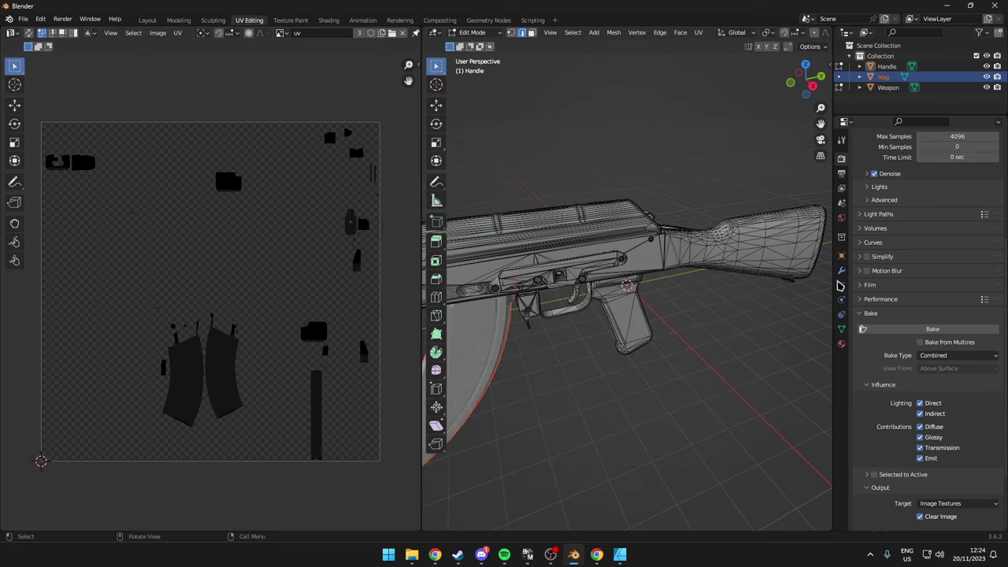
- Bake the Weapon object's map with the Combined bake type and again with the Normal bake type
click(888, 88)
click(932, 329)
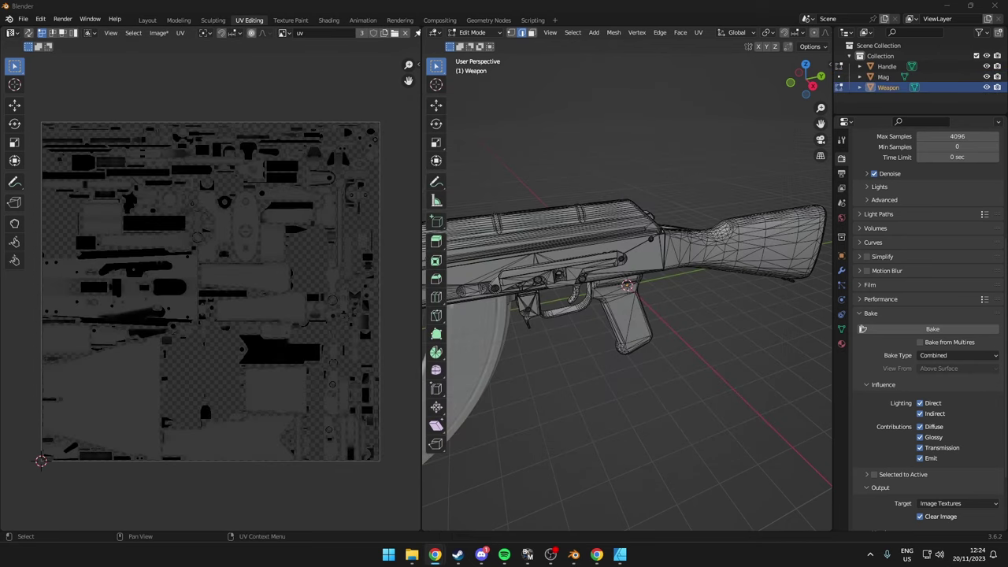
click(945, 355)
click(932, 413)
click(932, 329)
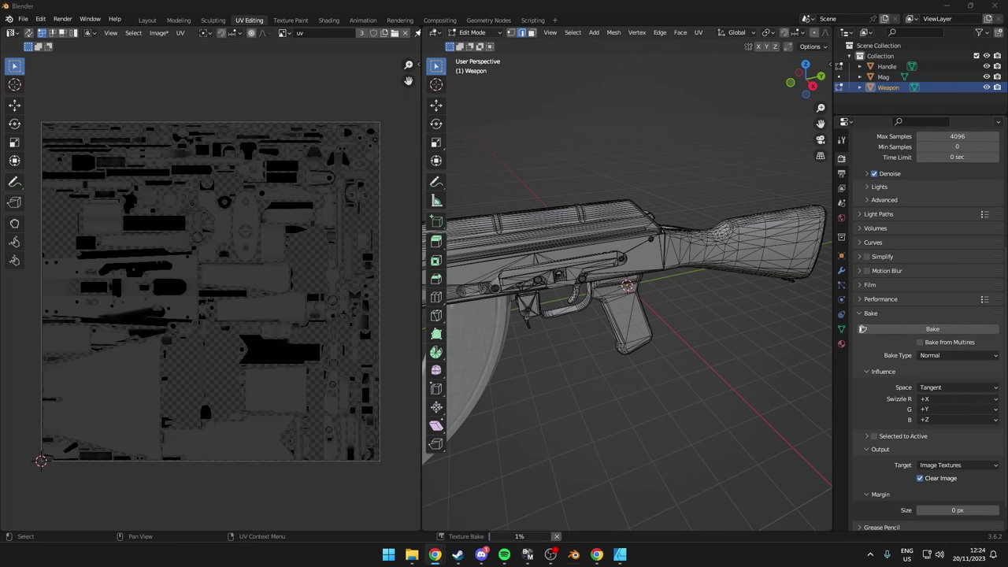
- Save the weapon's Untitled camouflage texture to the Desktop as base.png
click(159, 33)
click(370, 419)
text(base.png)
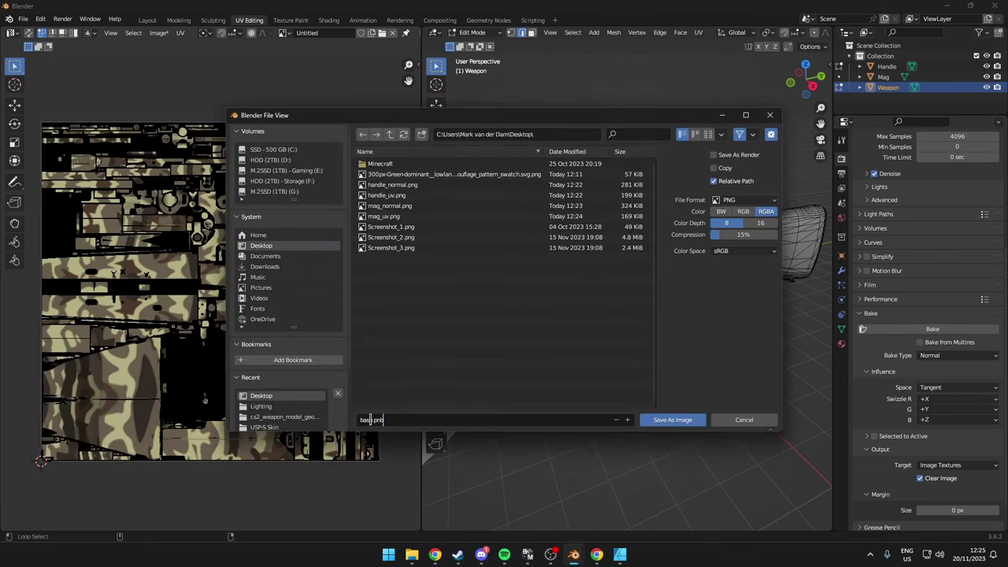
key(Return)
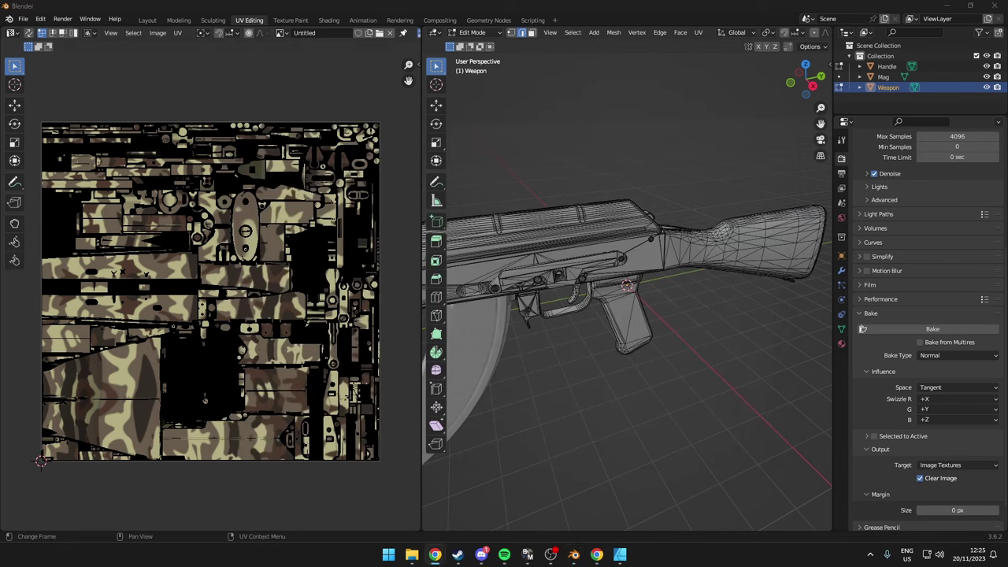
- Launch GIMP and bring in base.png, handle_uv.png and mag_uv.png as layers of one image
key(super)
text(gimp)
key(Return)
drag(999, 25, 108, 13)
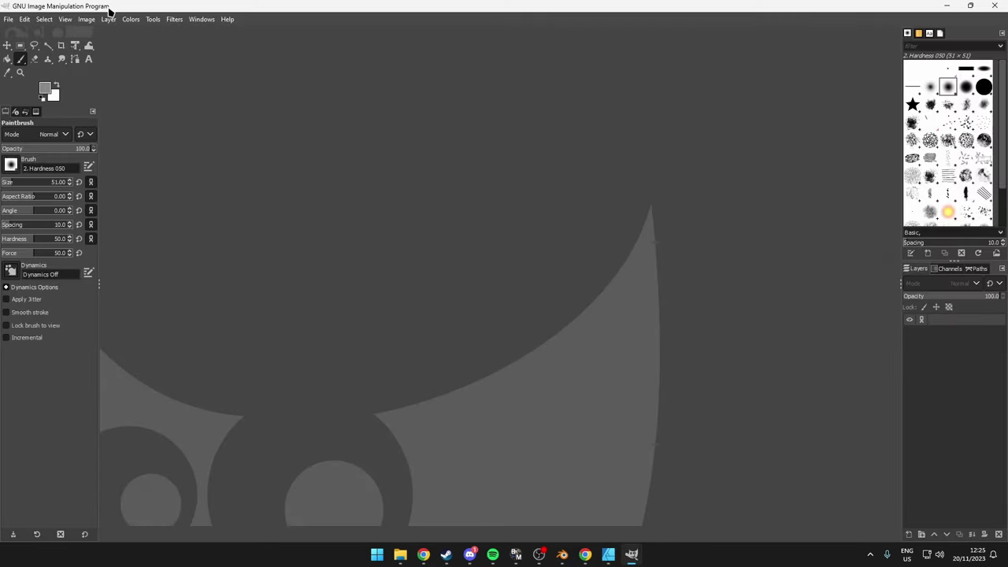
key(alt+Tab)
click(801, 111)
shift+click(913, 106)
key(alt+Tab)
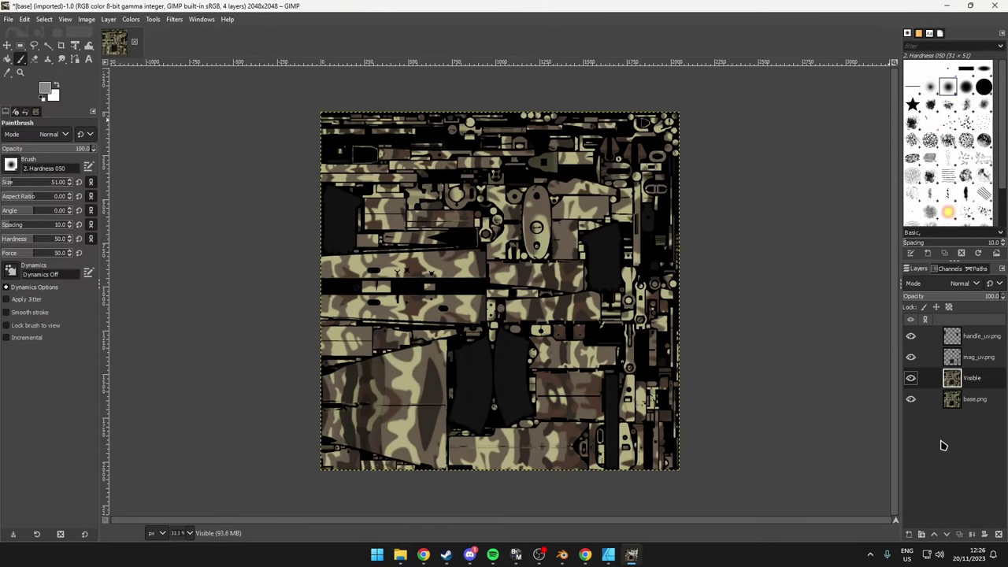
- Move the Visible layer to the top of the stack and add a white layer mask to it
drag(971, 378, 971, 331)
right_click(962, 336)
click(874, 216)
click(886, 302)
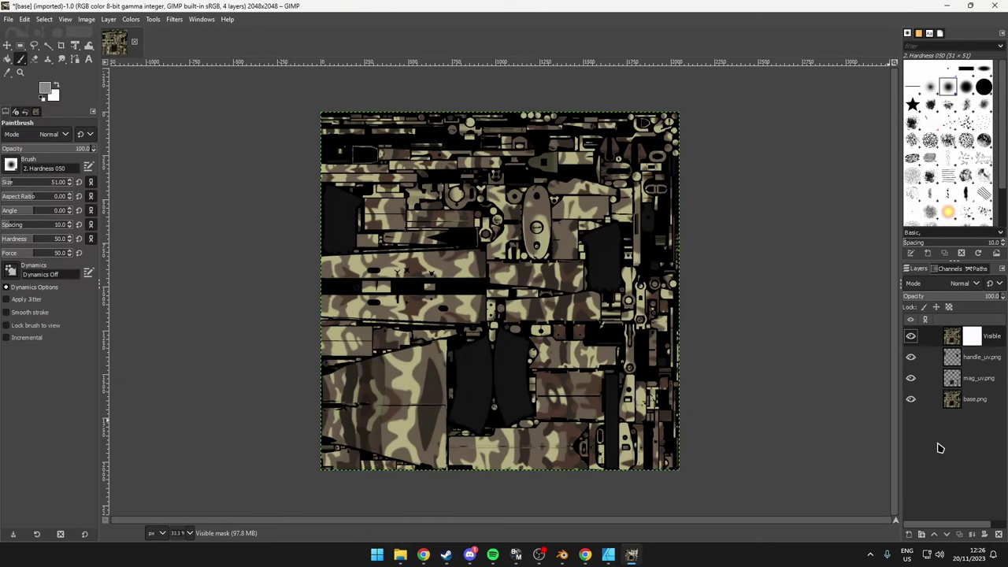
- Isolate the mag_uv.png layer and select its baked magazine shapes with Fuzzy Select
click(957, 378)
shift+click(910, 378)
key(u)
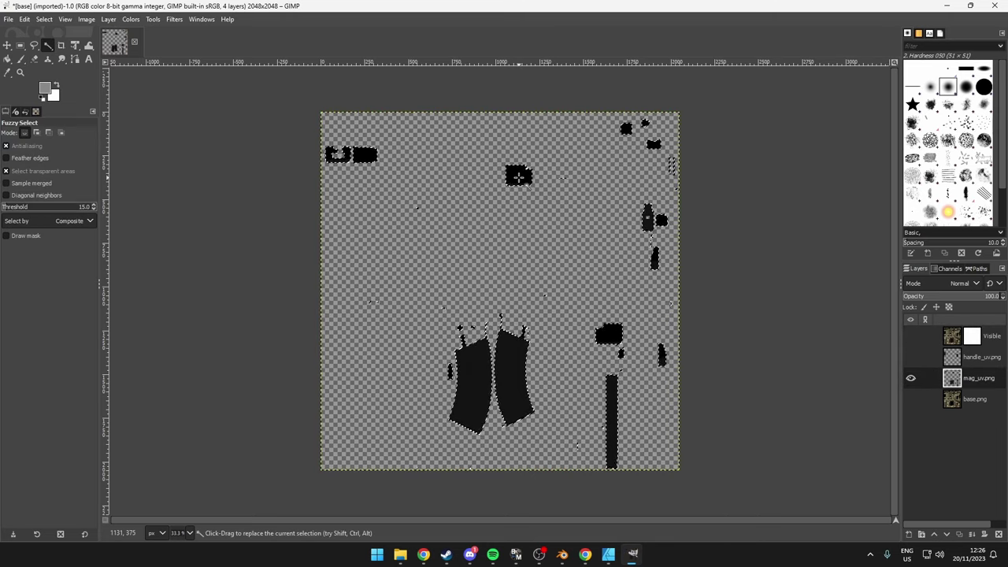
- Bucket-fill the selected magazine areas on the Visible layer's mask with gray and hide the mag_uv.png layer
click(911, 335)
click(7, 59)
click(45, 88)
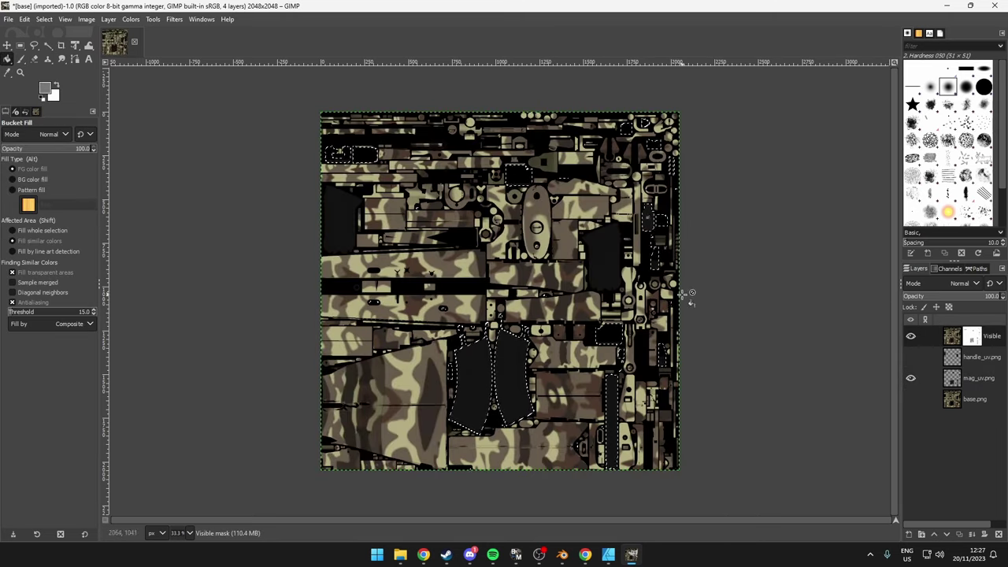
click(910, 378)
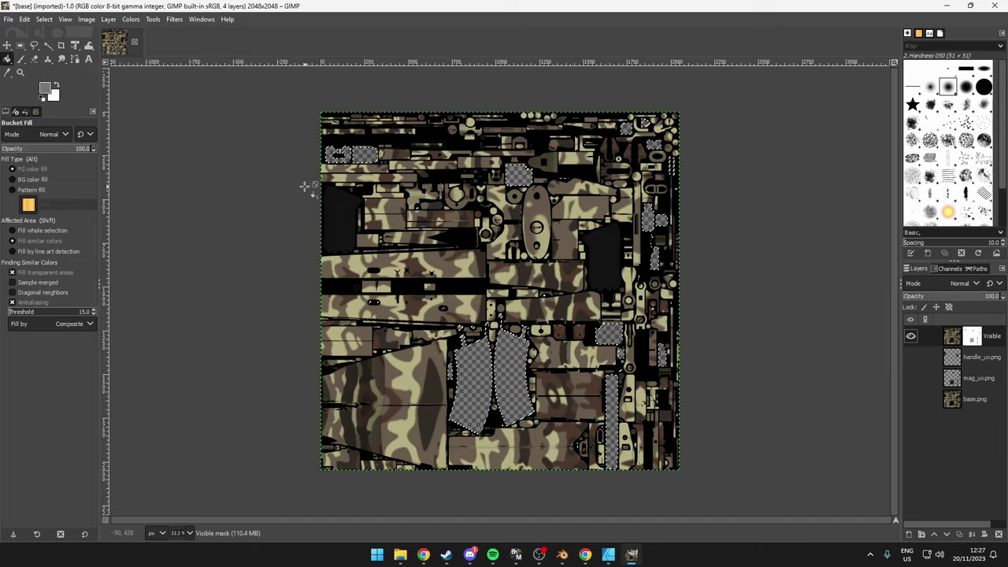
- Fill the rest of the mask with a lighter gray using the inverted selection, and export the texture as uv_sheet.tga
click(45, 88)
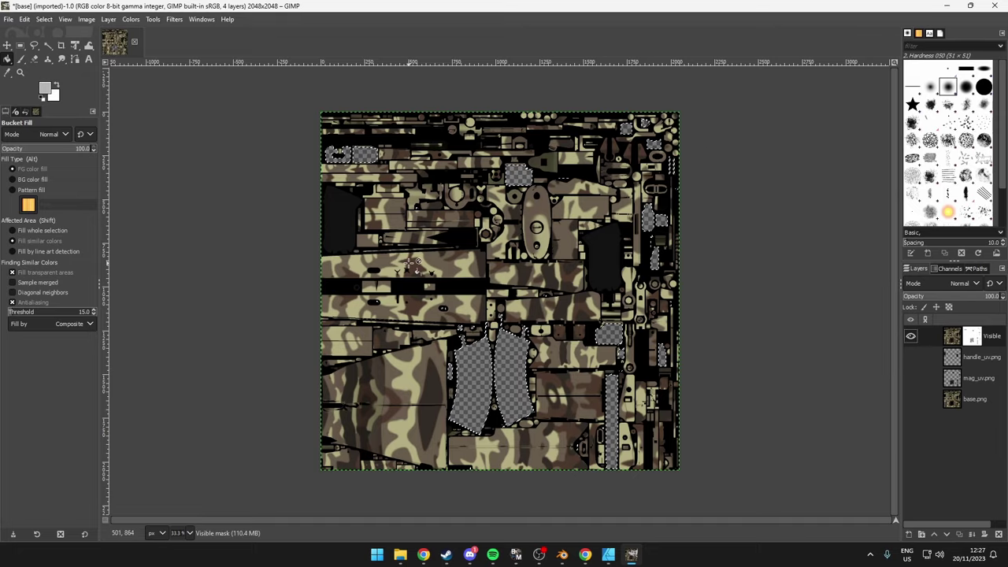
key(ctrl+i)
click(412, 259)
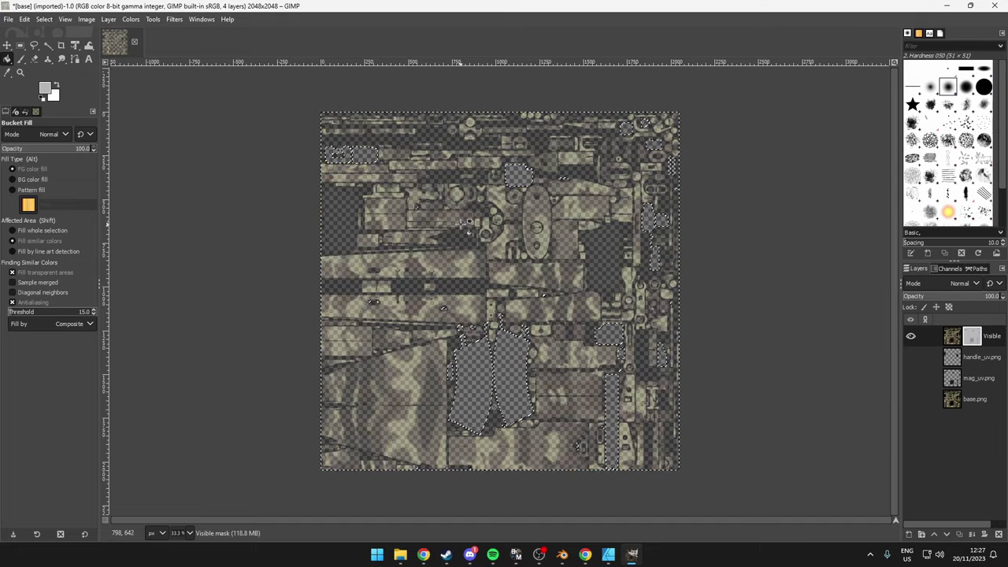
key(m)
key(ctrl+shift+e)
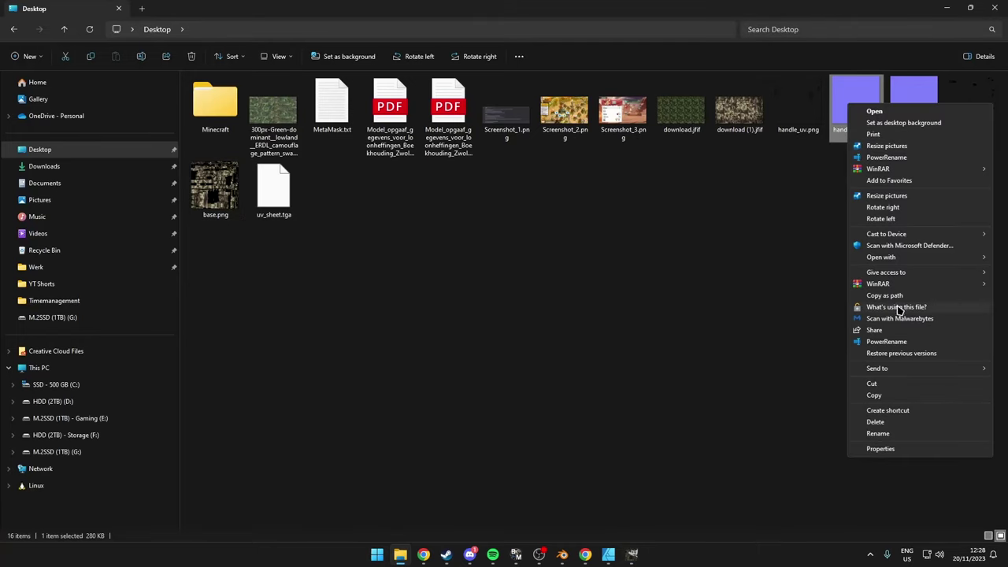
- Open handle_normal.png in GIMP and add mag_normal.png as a layer above it
mouse_move(898, 258)
click(713, 303)
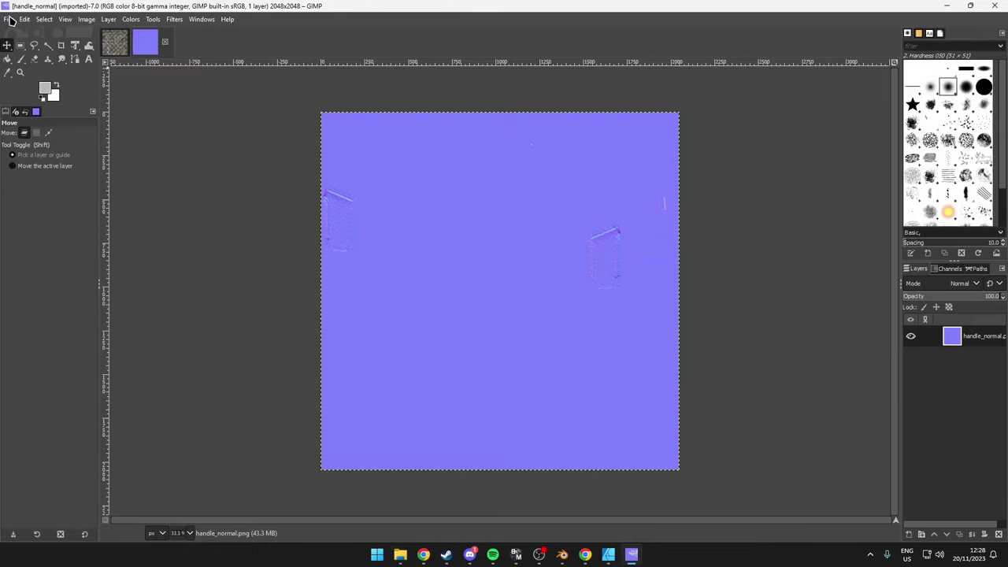
key(ctrl+alt+o)
key(Return)
- Create a layer from the visible content and toggle layer visibility to compare the normal maps
right_click(953, 338)
click(886, 95)
click(910, 337)
click(910, 377)
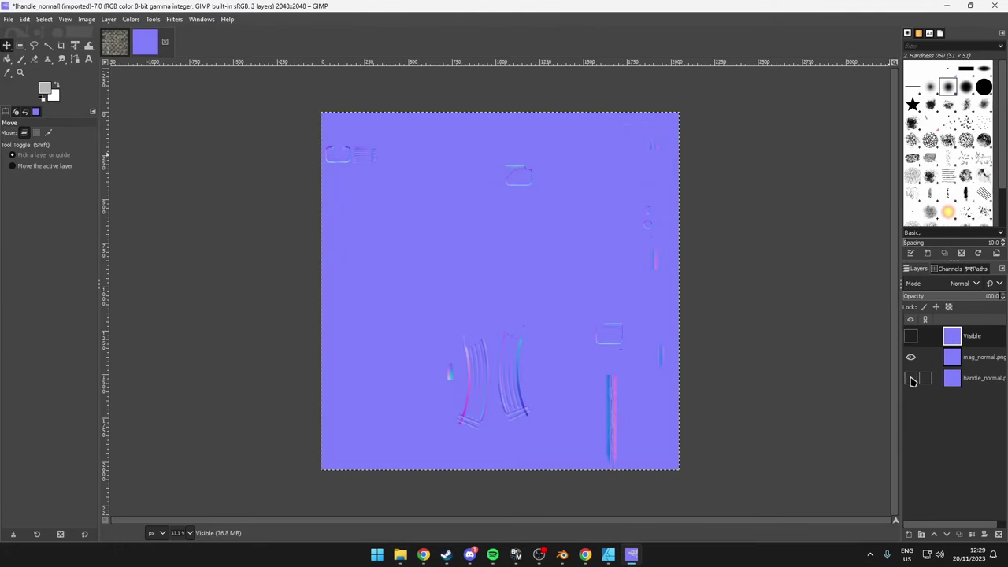
click(911, 378)
- Delete the Visible layer and toggle the remaining top layer's visibility
click(958, 338)
right_click(937, 338)
click(874, 150)
click(911, 337)
click(910, 337)
- Move the handle_normal.png layer to the top and create another layer from the visible content
drag(952, 357, 949, 341)
right_click(968, 338)
click(900, 97)
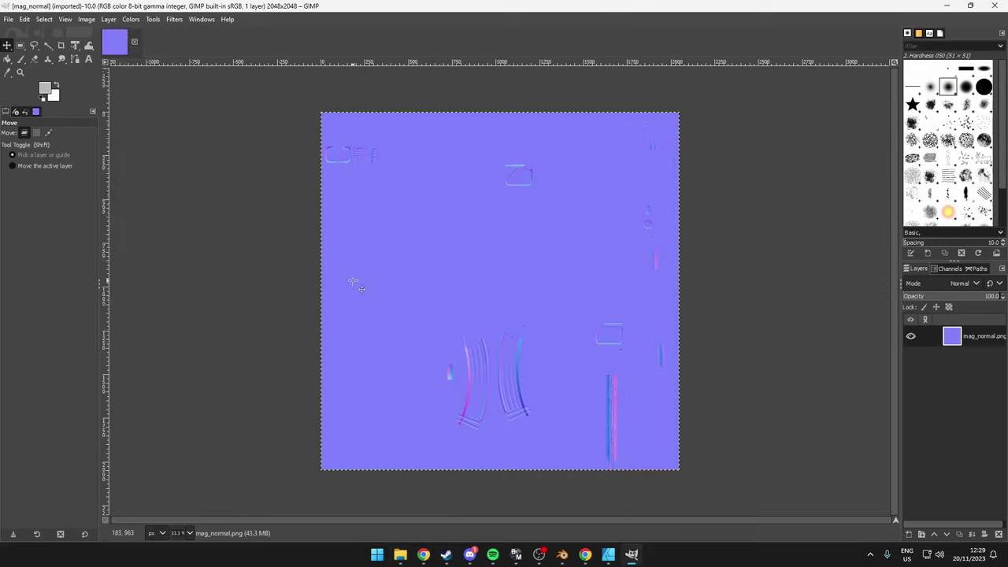
- Add handle_normal.png as a layer above mag_normal.png in the newly opened mag_normal image
click(8, 18)
click(45, 74)
double_click(117, 196)
- Create a layer from the visible content, compare it with the normal map layers, and remove it again
right_click(951, 337)
click(900, 96)
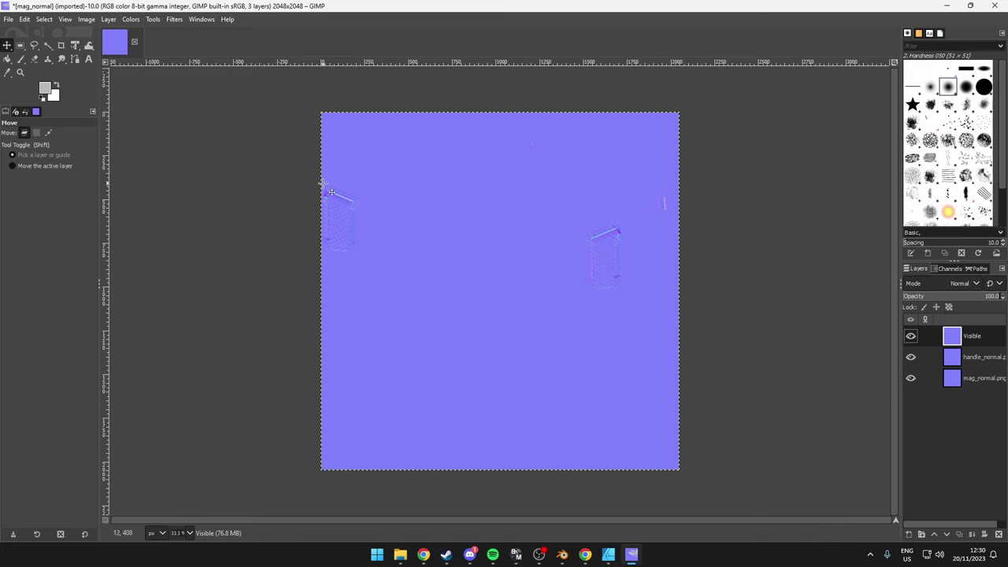
click(972, 357)
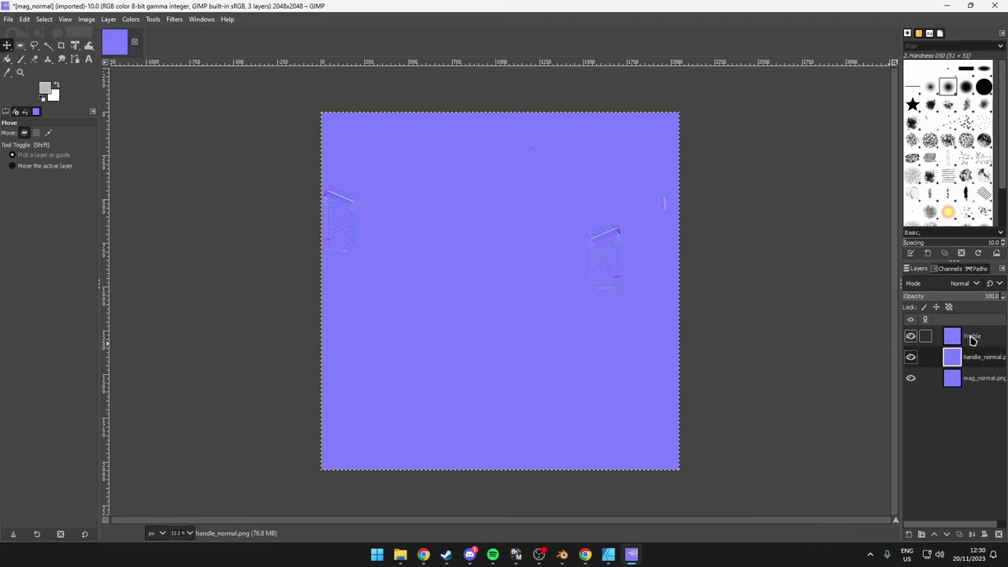
click(972, 339)
click(965, 377)
right_click(962, 337)
click(892, 148)
click(911, 337)
click(911, 337)
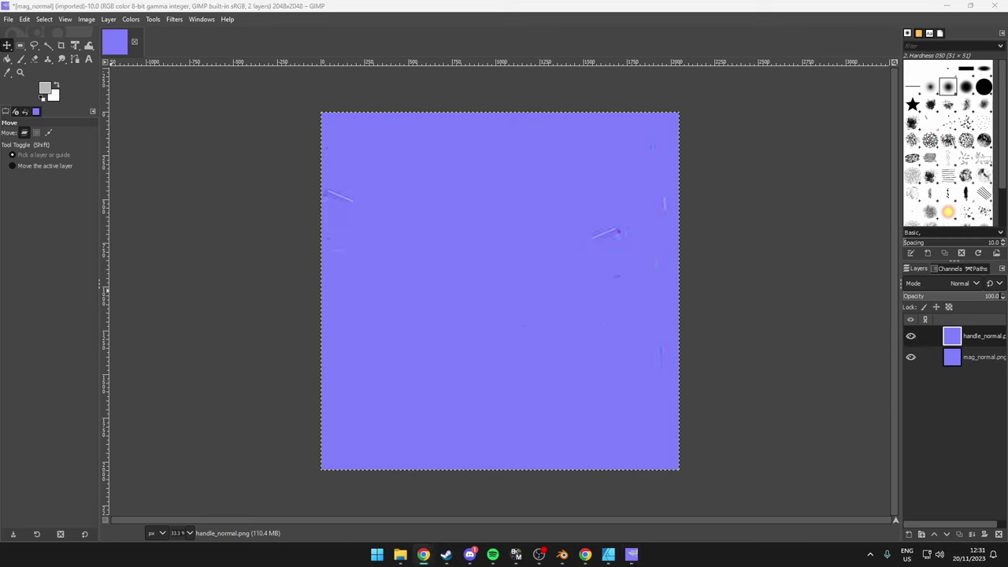
- Replace the mag_normal.png layer with a fresh copy above handle_normal.png and change its blending mode
right_click(968, 357)
click(897, 148)
click(9, 20)
click(35, 75)
double_click(135, 220)
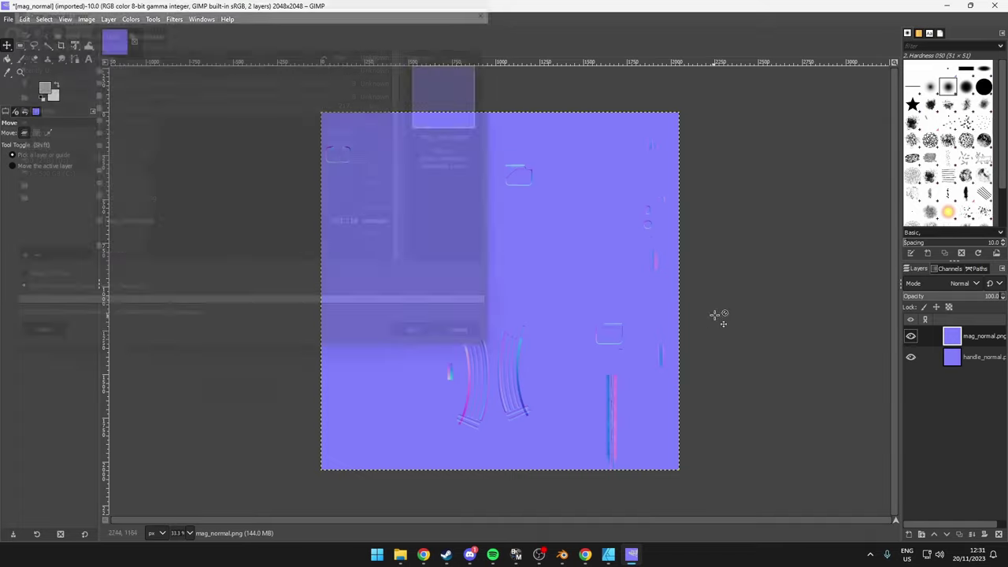
click(945, 283)
click(922, 513)
- Merge the visible normal map layers into one and export the image as normal_sheet.tga
click(85, 19)
click(128, 251)
key(Return)
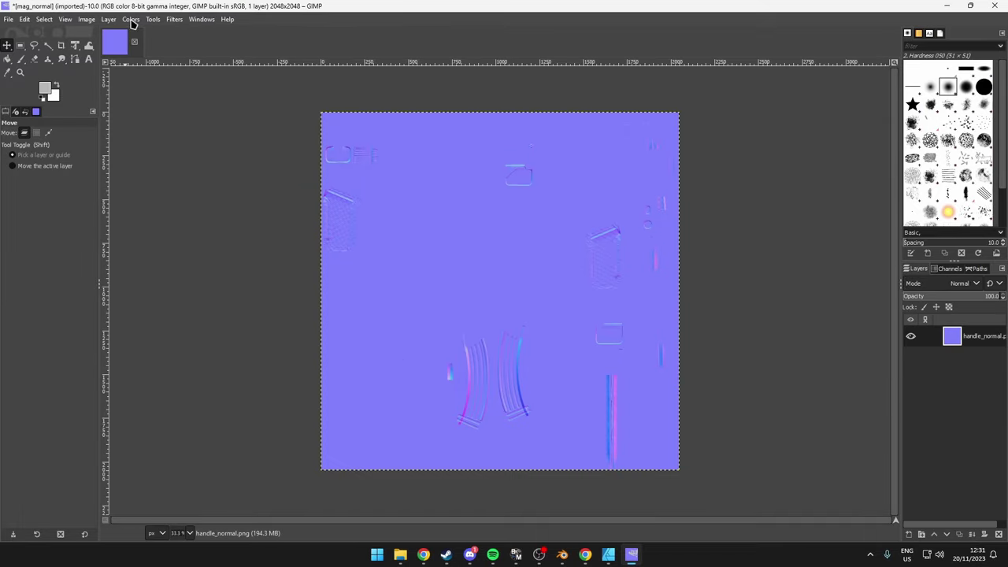
key(ctrl+shift+e)
key(Return)
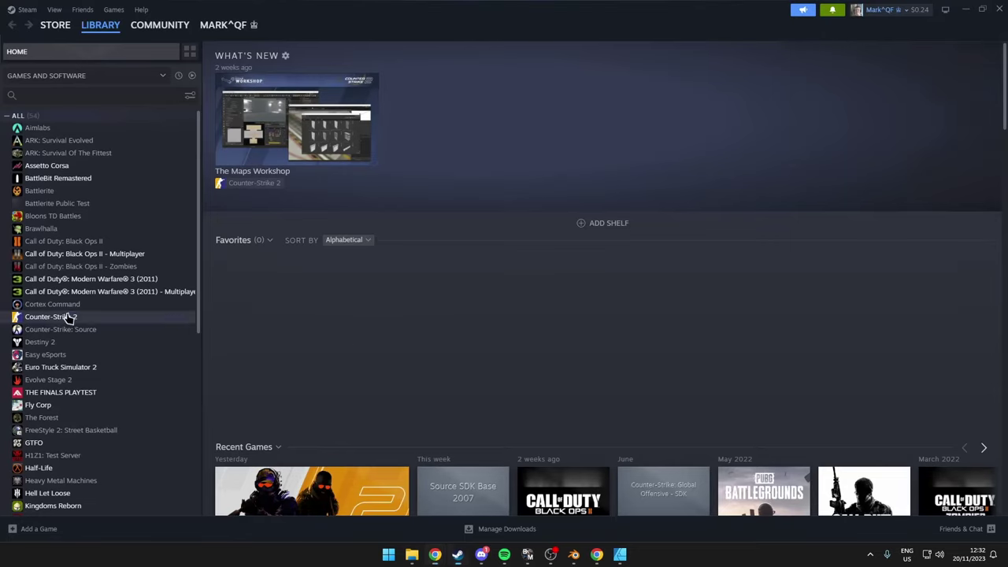
- Launch Counter-Strike 2 from the Steam library with the Counter-Strike 2 Workshop Tools option
click(70, 317)
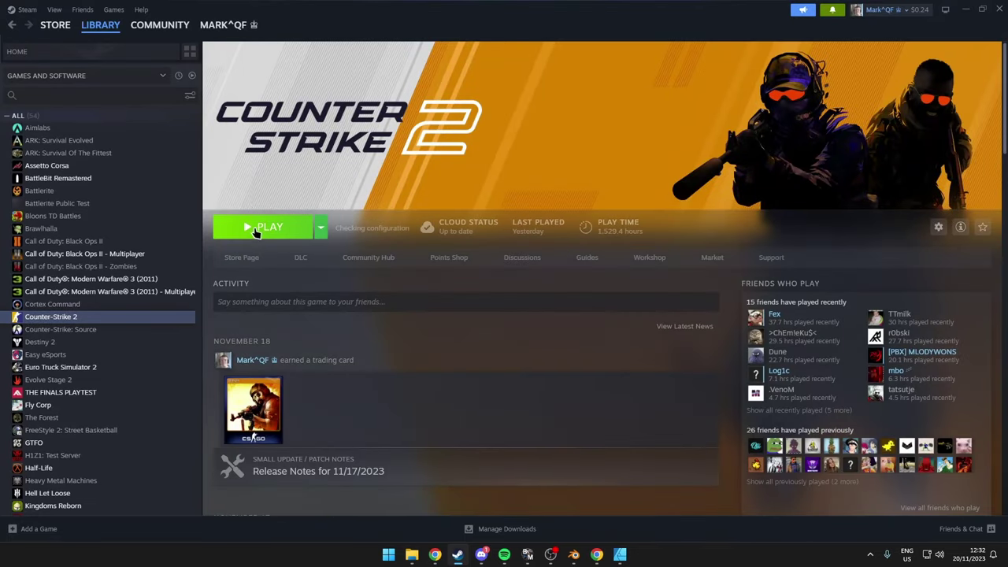
click(256, 229)
click(472, 246)
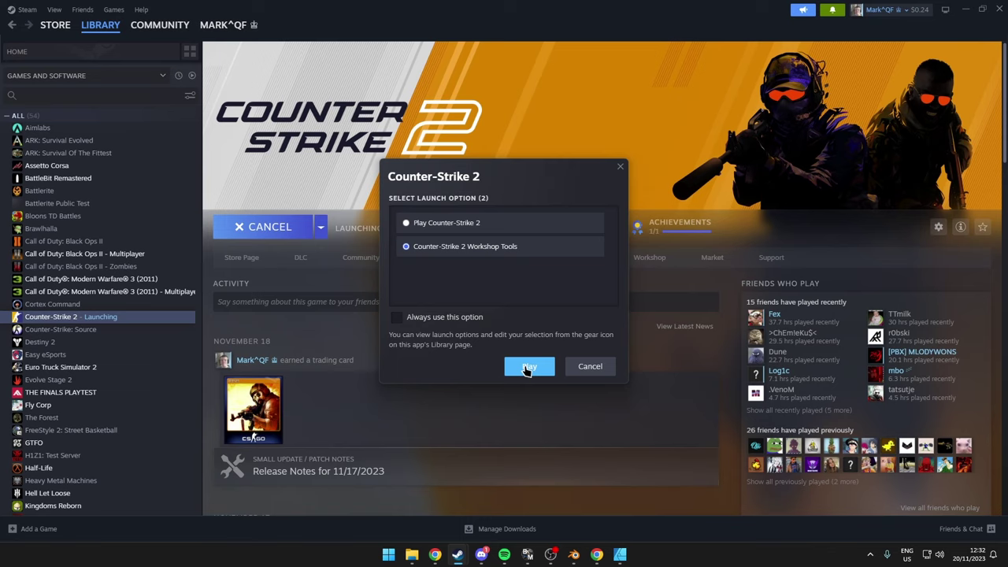
click(531, 366)
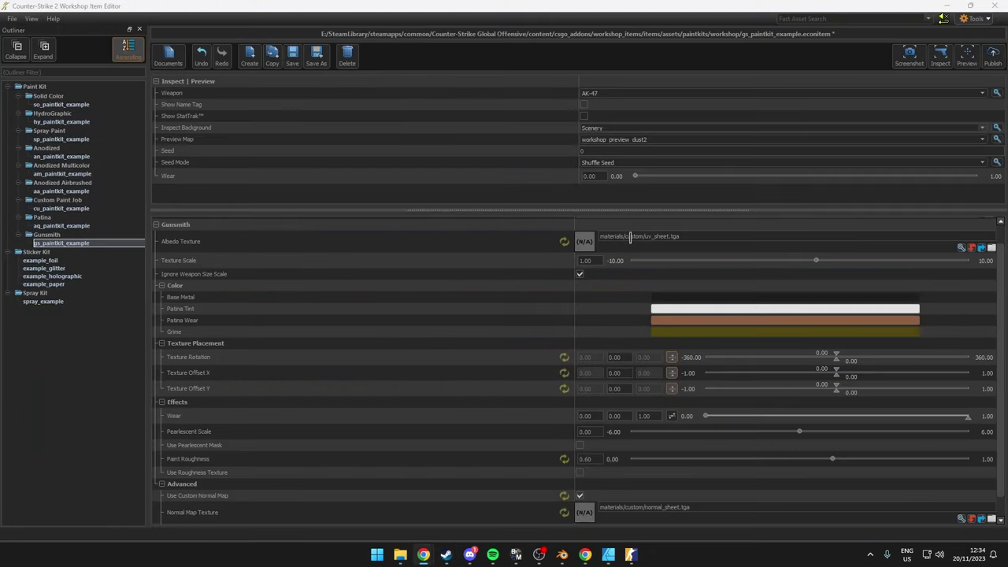
- Check the Albedo Texture and Normal Map Texture paths of gs_paintkit_example in the Workshop Item Editor
scroll(622, 216, up, 1)
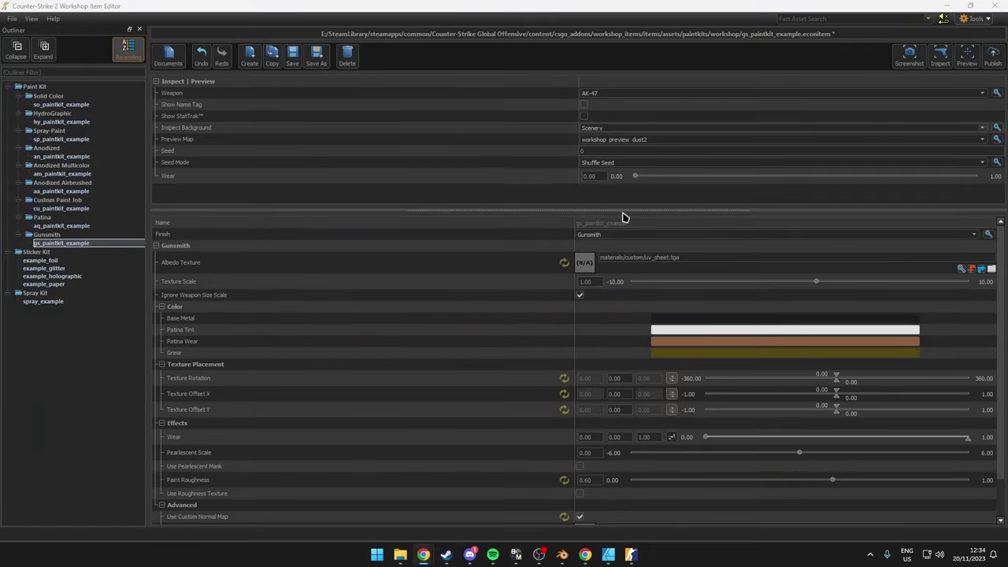
click(691, 257)
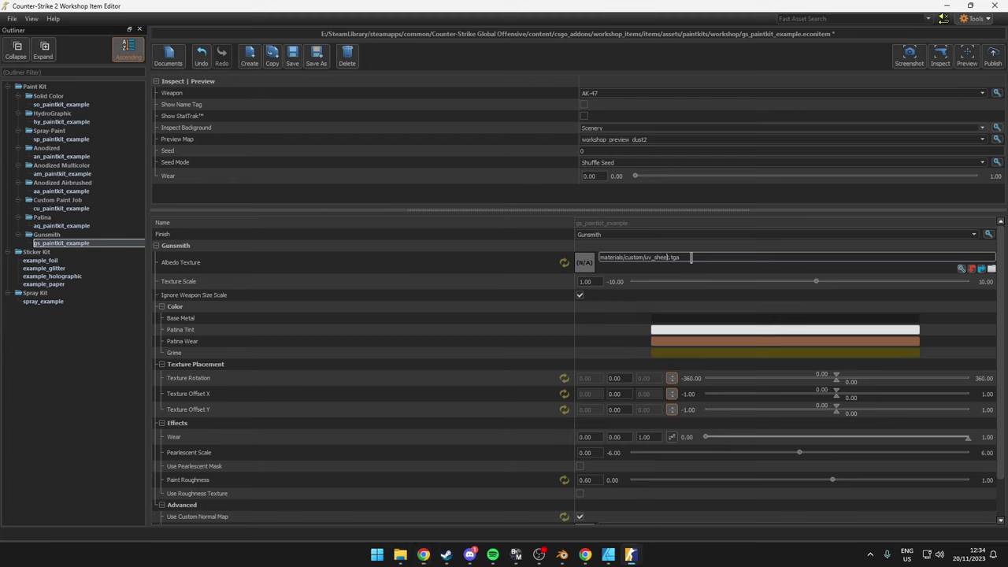
drag(691, 257, 639, 257)
click(652, 258)
scroll(668, 291, down, 2)
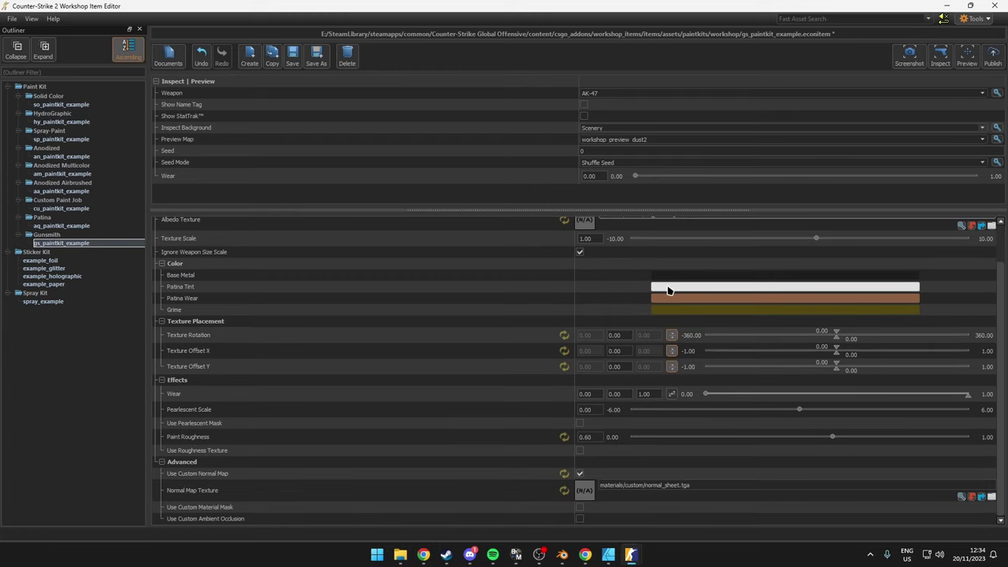
double_click(662, 484)
click(631, 485)
- Check in File Explorer that uv_sheet.tga and normal_sheet.tga are in the materials/custom folder
click(398, 557)
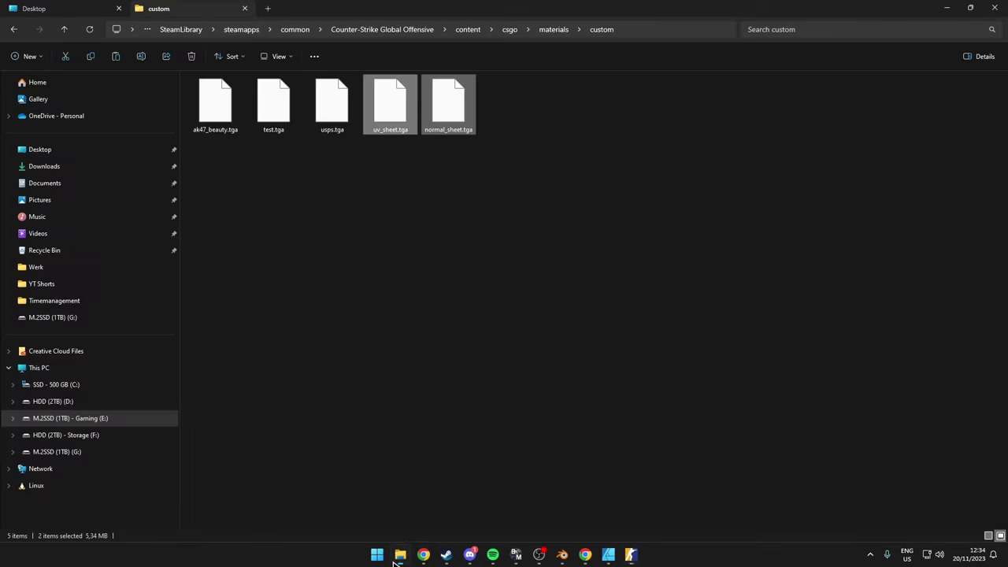
click(412, 223)
drag(539, 118, 369, 92)
click(483, 243)
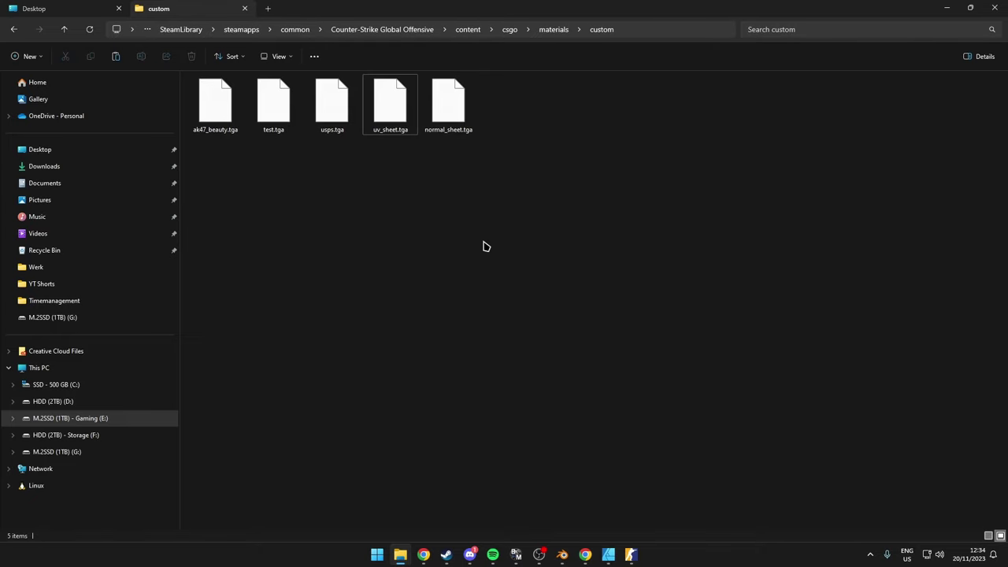
- Preview the Gunsmith AK-47 skin in the game from the Workshop Item Editor and fire a shot
key(alt+Tab)
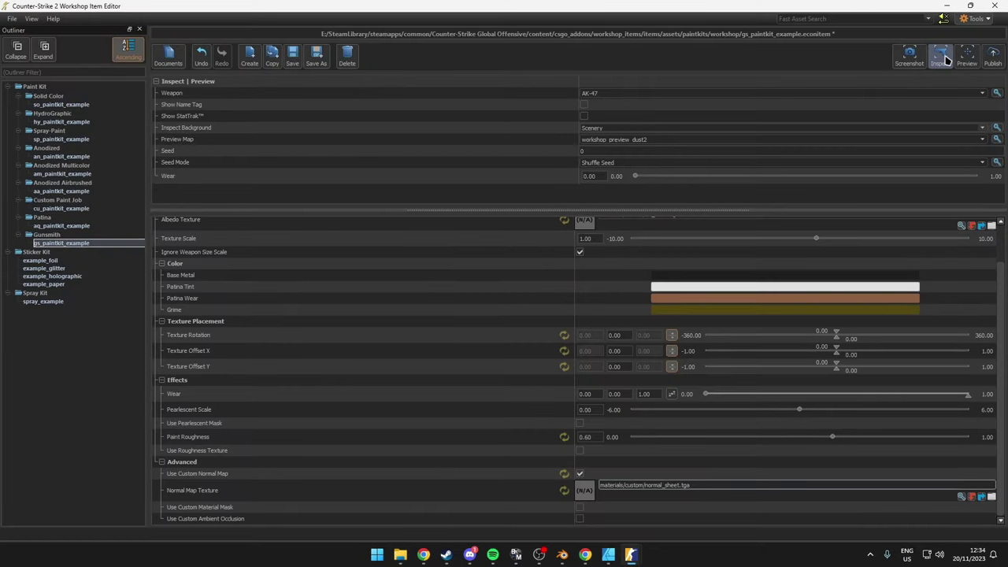
click(967, 56)
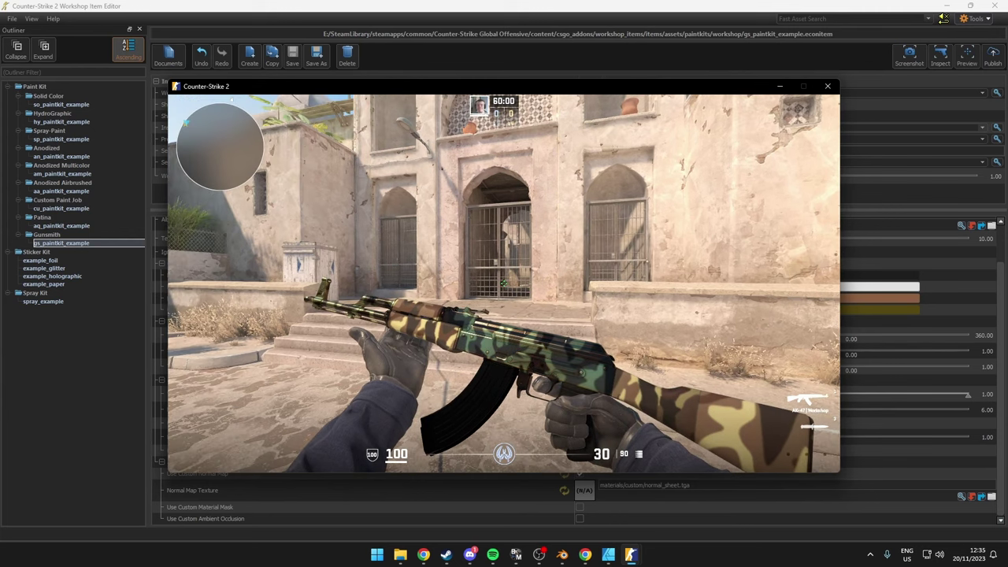
click(503, 282)
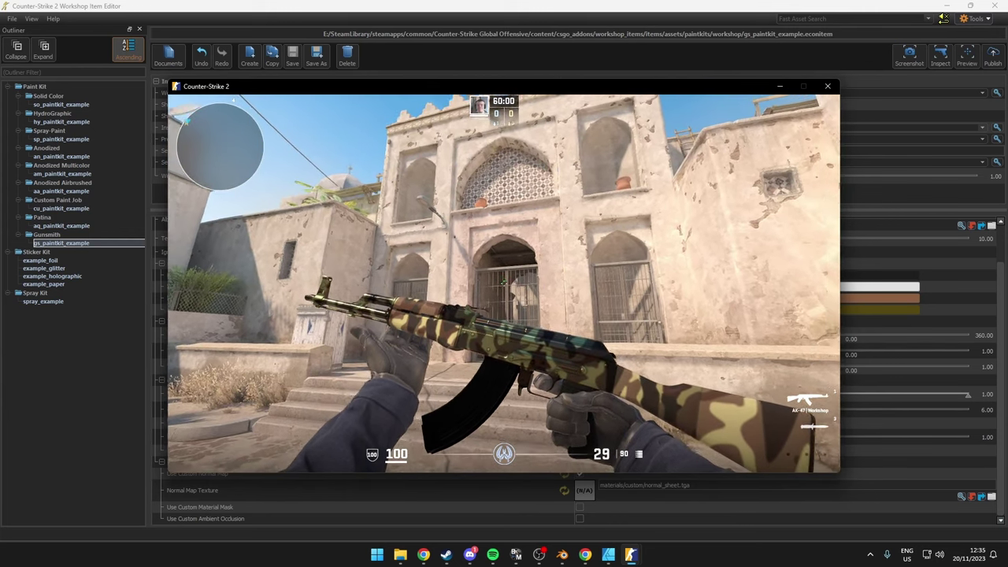